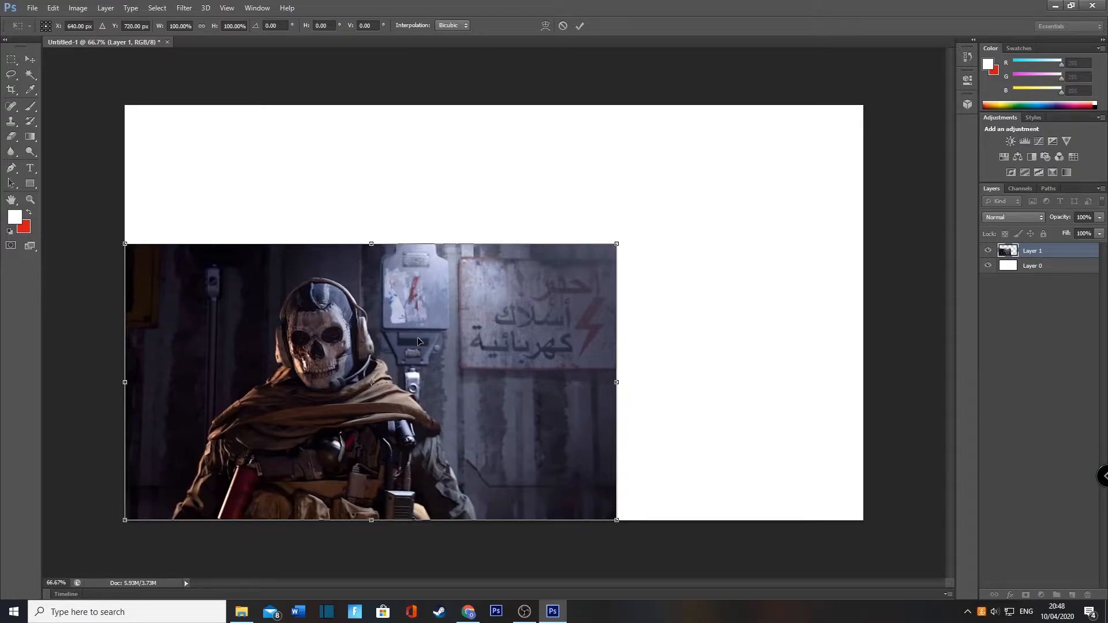
# Step: Scale the soldier image to 150% so it fills the whole canvas
pyautogui.moveTo(616, 240); pyautogui.dragTo(869, 114)
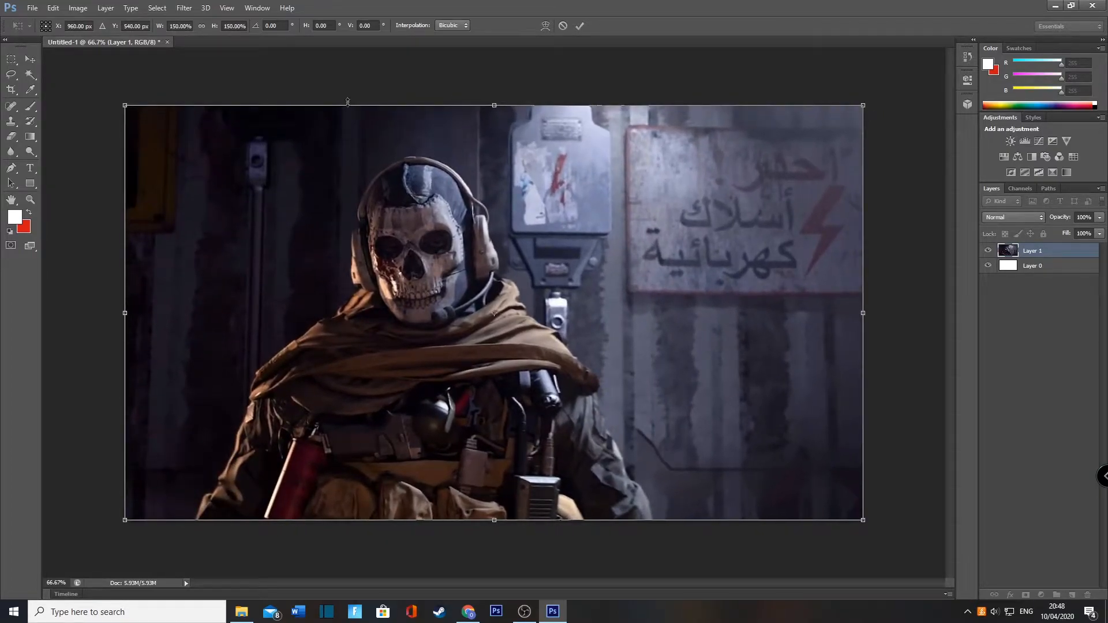
pyautogui.click(581, 25)
pyautogui.press('t')
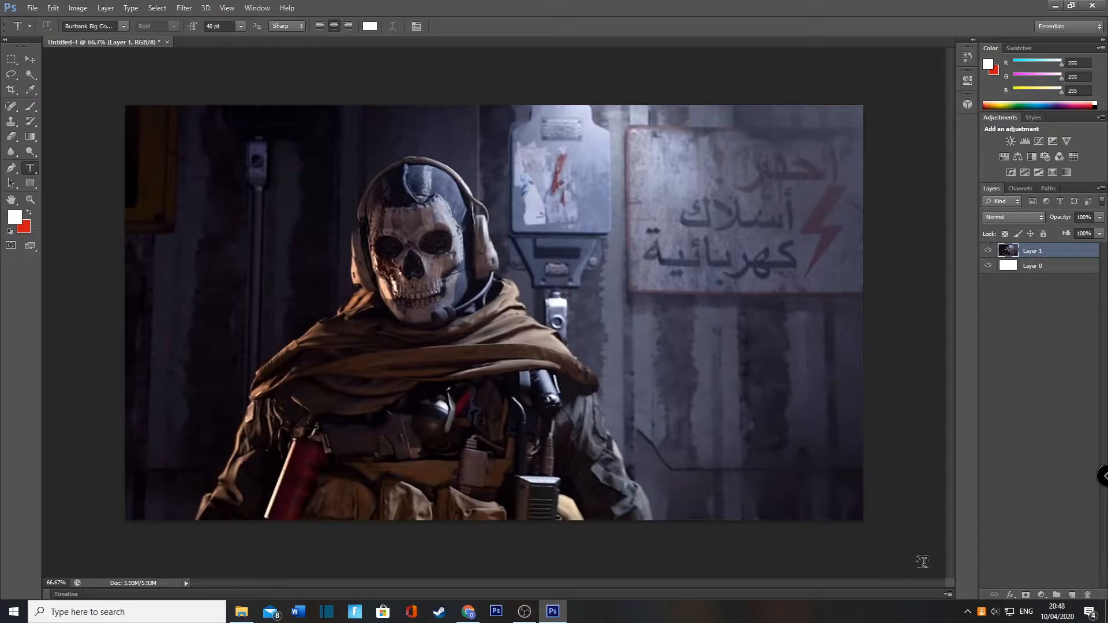
# Step: Begin a Pen tool path at the canvas's lower edge and trace up the outside of the soldier's sleeve beside the red canister
pyautogui.click(11, 168)
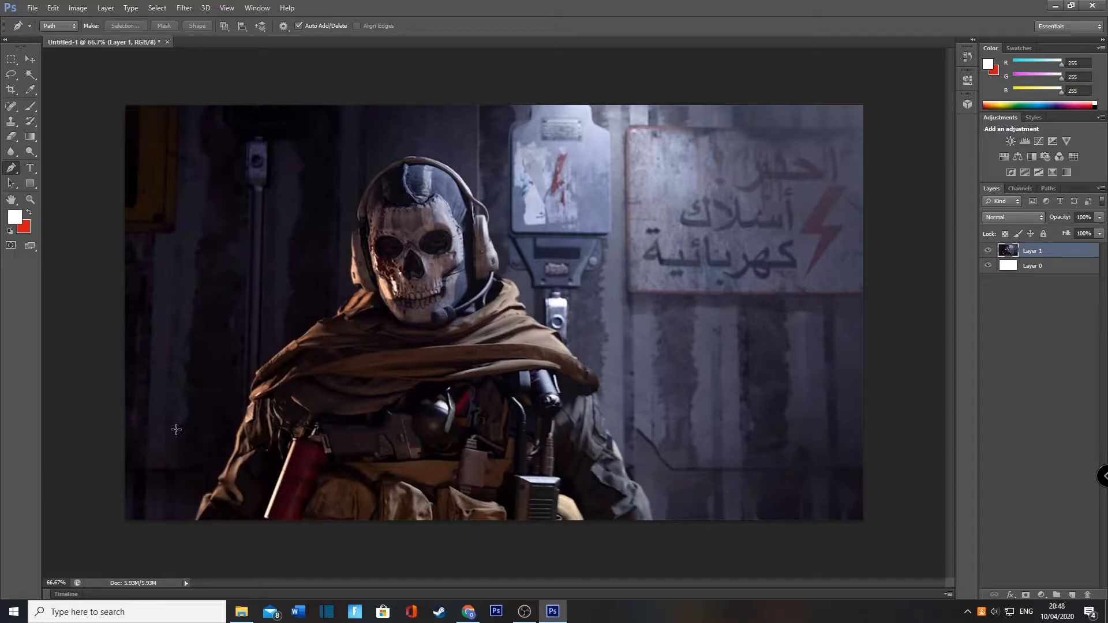
pyautogui.hotkey('ctrl', 'space')
pyautogui.moveTo(181, 435); pyautogui.dragTo(226, 441)
pyautogui.scroll(-2, 225, 423)
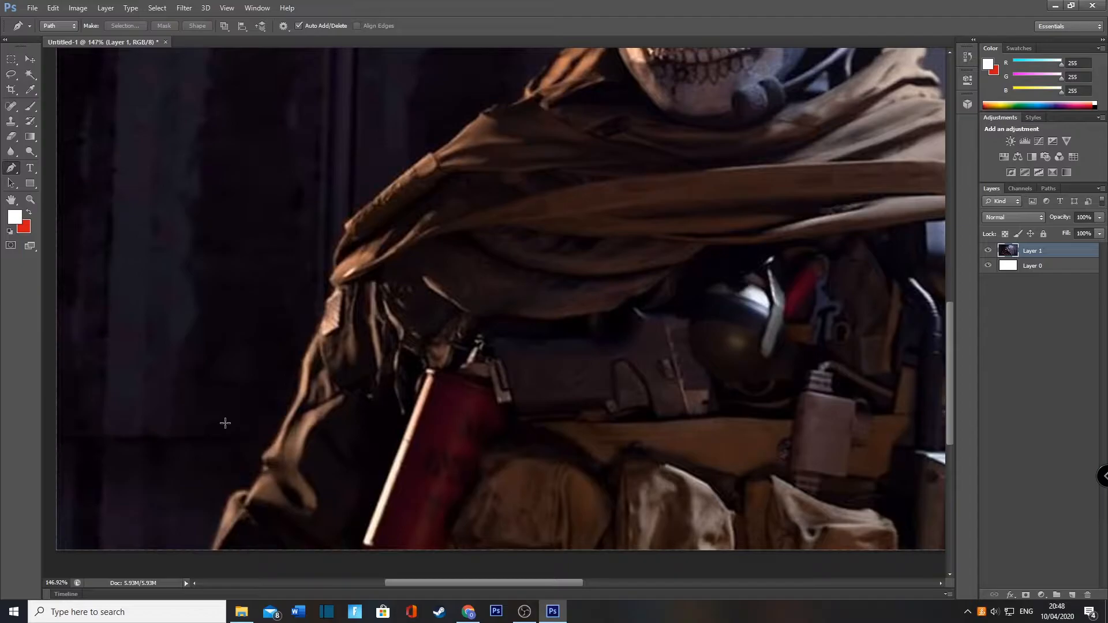
pyautogui.click(211, 550)
pyautogui.click(222, 520)
pyautogui.click(224, 503)
pyautogui.click(229, 498)
pyautogui.click(256, 482)
pyautogui.click(262, 468)
pyautogui.click(260, 455)
pyautogui.click(264, 452)
pyautogui.click(275, 440)
pyautogui.click(279, 432)
pyautogui.click(281, 427)
pyautogui.click(284, 420)
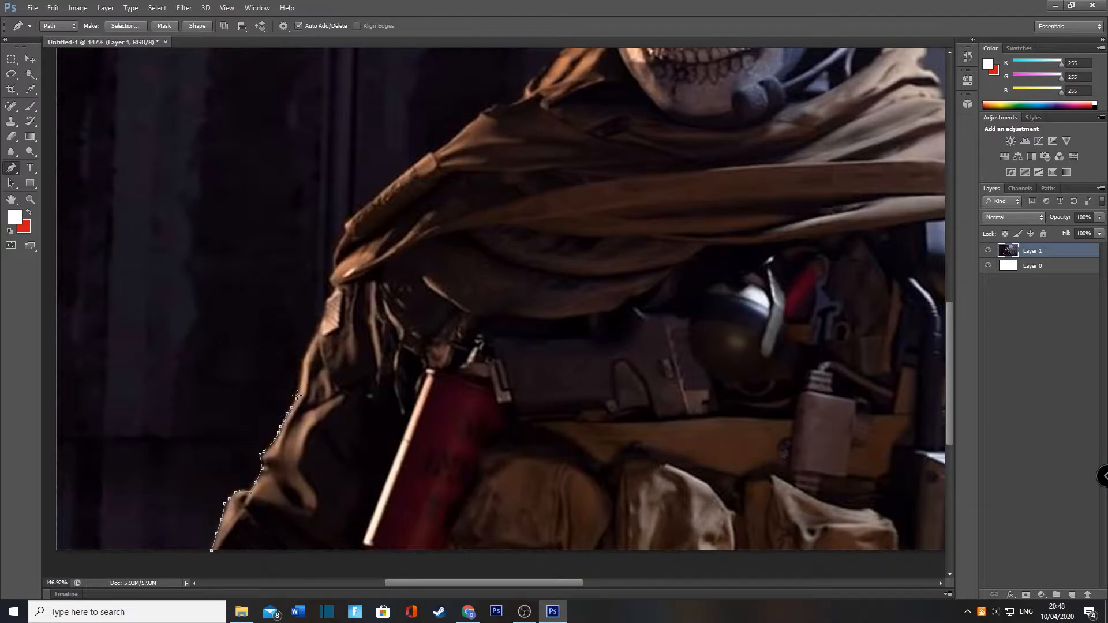
# Step: Continue the path over the shoulder and along the scarf's outer edge above the red canister
pyautogui.click(331, 260)
pyautogui.click(345, 225)
pyautogui.moveTo(429, 151); pyautogui.dragTo(514, 151)
pyautogui.moveTo(430, 151); pyautogui.dragTo(248, 338)
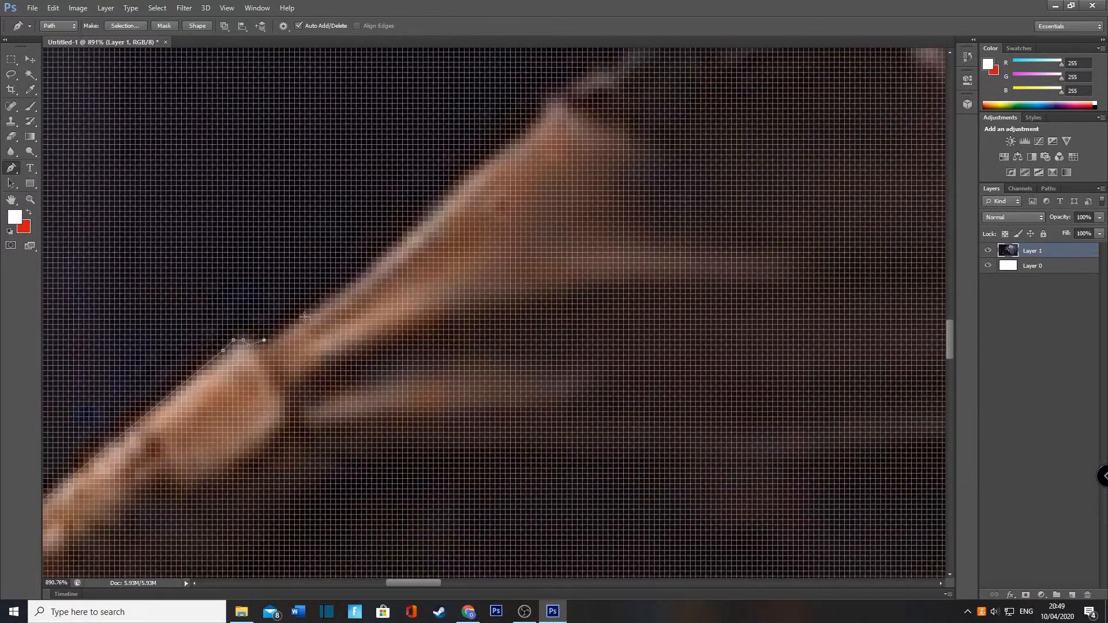
pyautogui.click(312, 315)
pyautogui.click(360, 281)
# Step: Continue the path along the upper scarf folds and around the lower part of the nearest headphone ear cup
pyautogui.moveTo(652, 207); pyautogui.dragTo(606, 207)
pyautogui.moveTo(459, 299); pyautogui.dragTo(459, 493)
pyautogui.scroll(-2, 459, 493)
pyautogui.moveTo(699, 220); pyautogui.dragTo(348, 339)
pyautogui.click(376, 381)
pyautogui.click(393, 367)
pyautogui.click(403, 354)
pyautogui.click(415, 340)
pyautogui.click(426, 328)
pyautogui.click(434, 322)
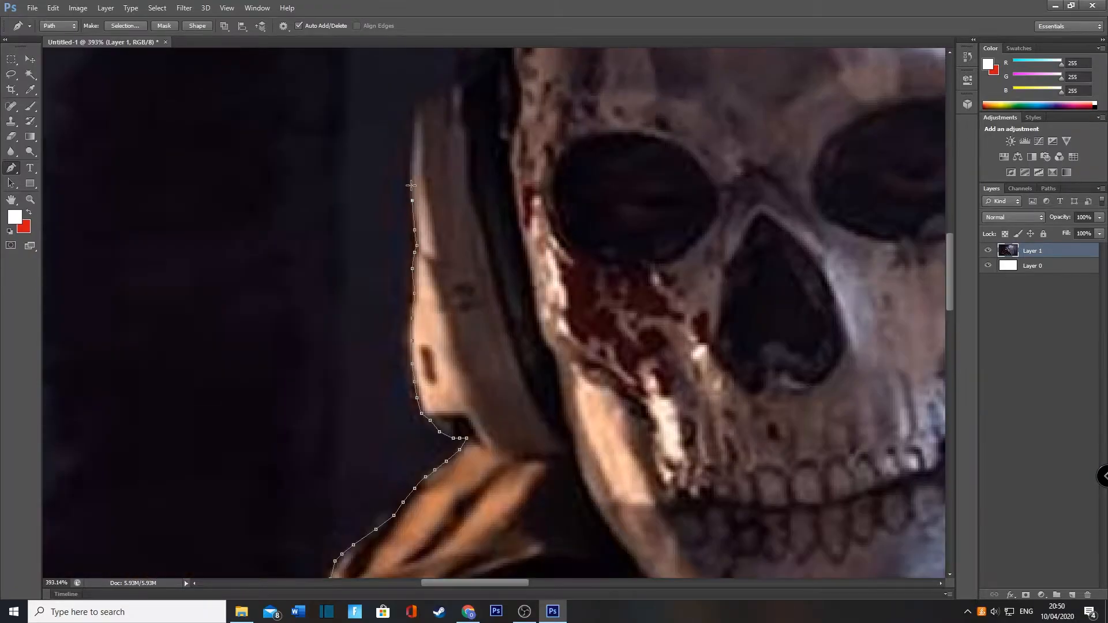
# Step: Trace the path up the rest of this ear cup and onto the side of the hood
pyautogui.click(411, 185)
pyautogui.click(412, 165)
pyautogui.click(413, 144)
pyautogui.click(414, 123)
pyautogui.click(416, 103)
pyautogui.moveTo(432, 132); pyautogui.dragTo(432, 354)
pyautogui.click(436, 316)
pyautogui.click(456, 307)
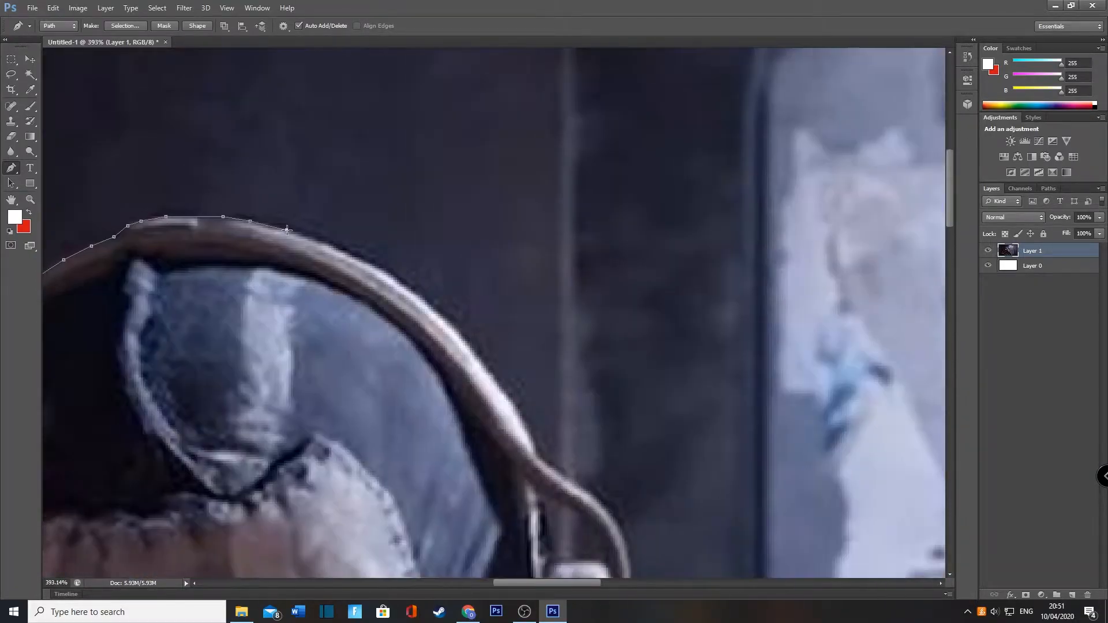
# Step: Trace the path over the headband from the crown of the head down towards the opposite ear cup
pyautogui.click(315, 238)
pyautogui.click(344, 250)
pyautogui.click(386, 272)
pyautogui.click(432, 306)
pyautogui.click(473, 352)
pyautogui.click(507, 400)
pyautogui.click(548, 467)
# Step: Continue the path below the second ear cup and down the scarf's outer edge towards the shoulder
pyautogui.scroll(-6, 554, 466)
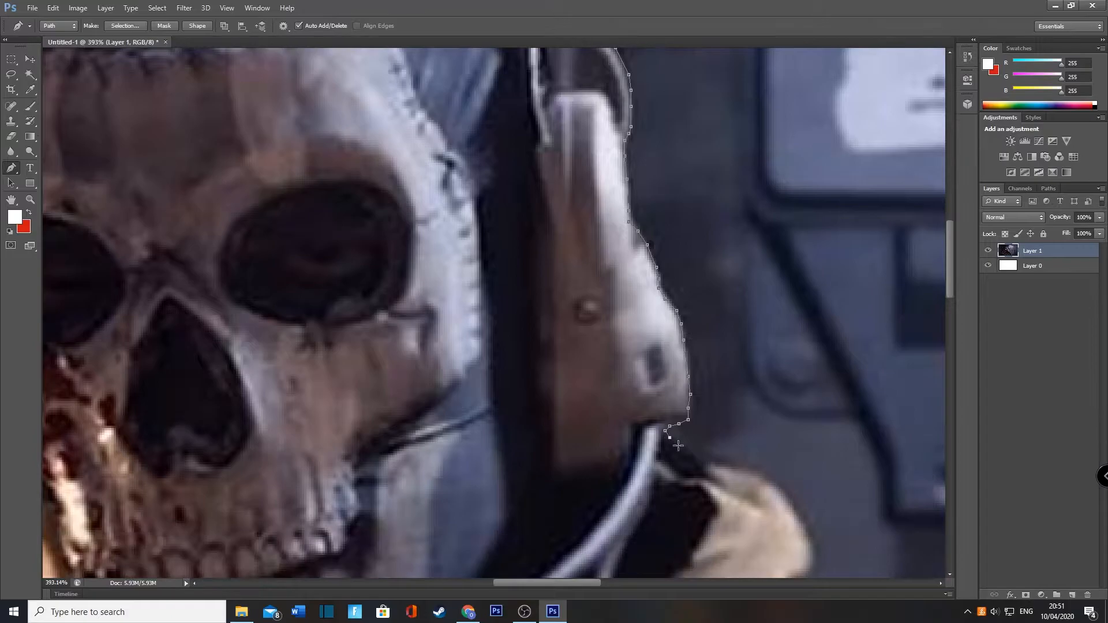
pyautogui.click(693, 453)
pyautogui.click(723, 462)
pyautogui.click(758, 470)
pyautogui.click(784, 486)
pyautogui.moveTo(791, 491); pyautogui.dragTo(241, 344)
pyautogui.click(260, 393)
pyautogui.click(290, 466)
pyautogui.scroll(-2, 477, 371)
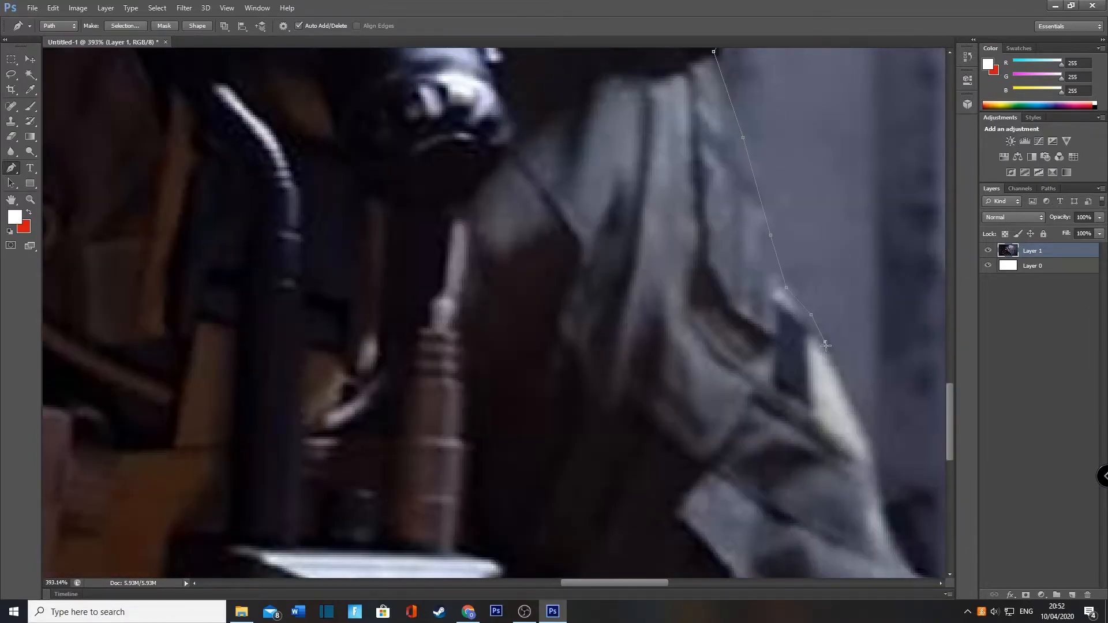
# Step: Trace the path down the outside of the soldier's grey sleeve to the canvas's lower edge
pyautogui.click(836, 365)
pyautogui.click(854, 400)
pyautogui.click(867, 439)
pyautogui.scroll(-3, 869, 439)
pyautogui.click(879, 327)
pyautogui.click(879, 345)
pyautogui.click(881, 362)
pyautogui.click(888, 391)
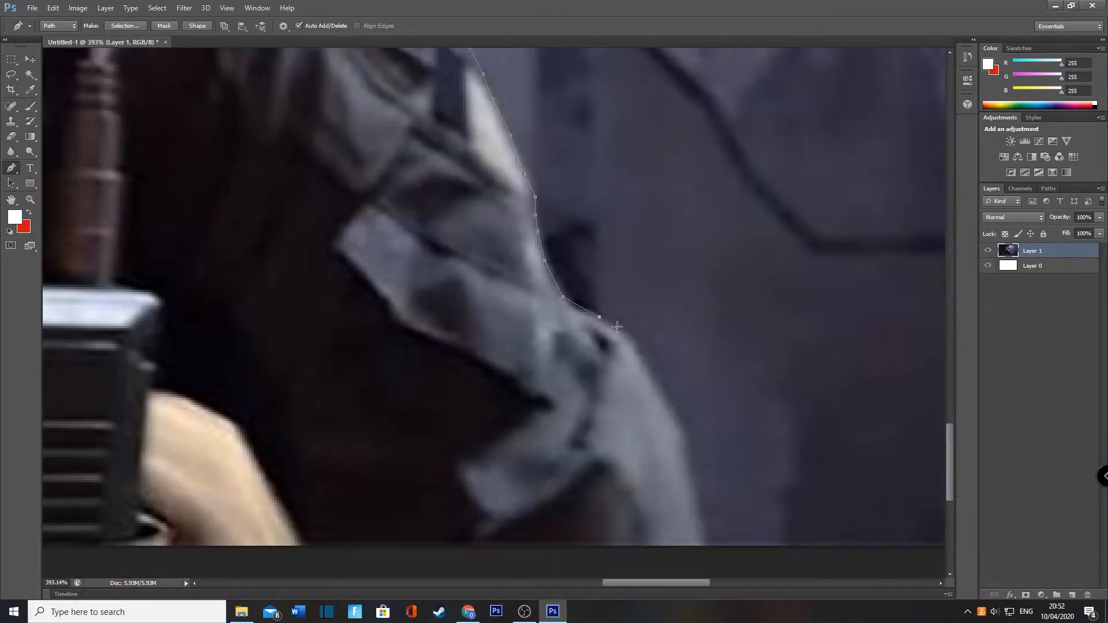
pyautogui.click(704, 498)
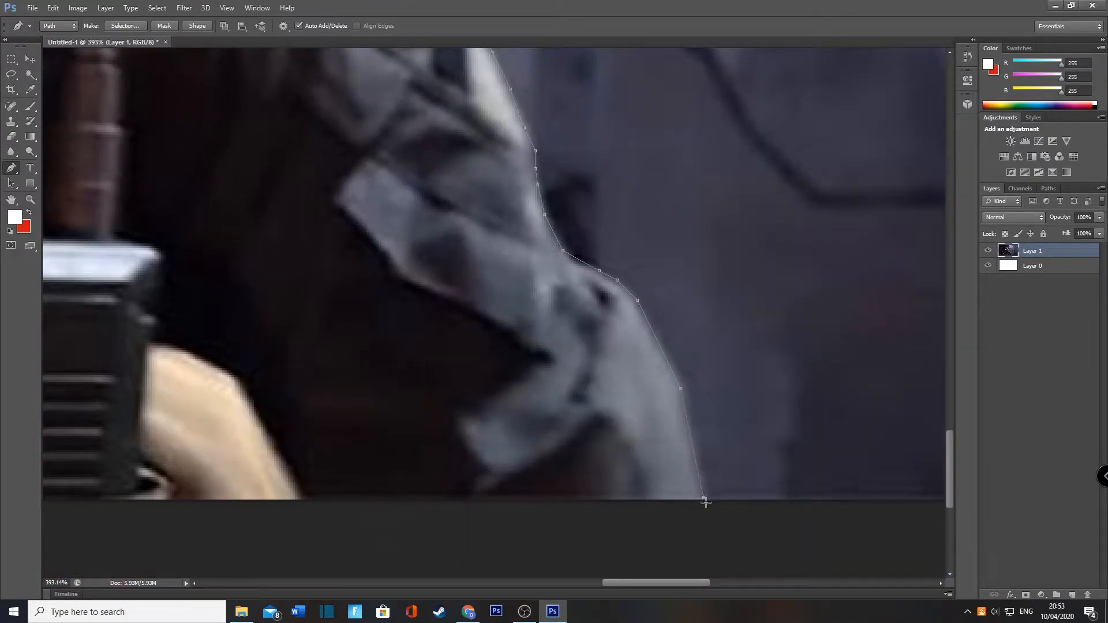
# Step: Close the soldier's outline path at its starting point and convert it to a selection
pyautogui.moveTo(686, 583); pyautogui.dragTo(378, 582)
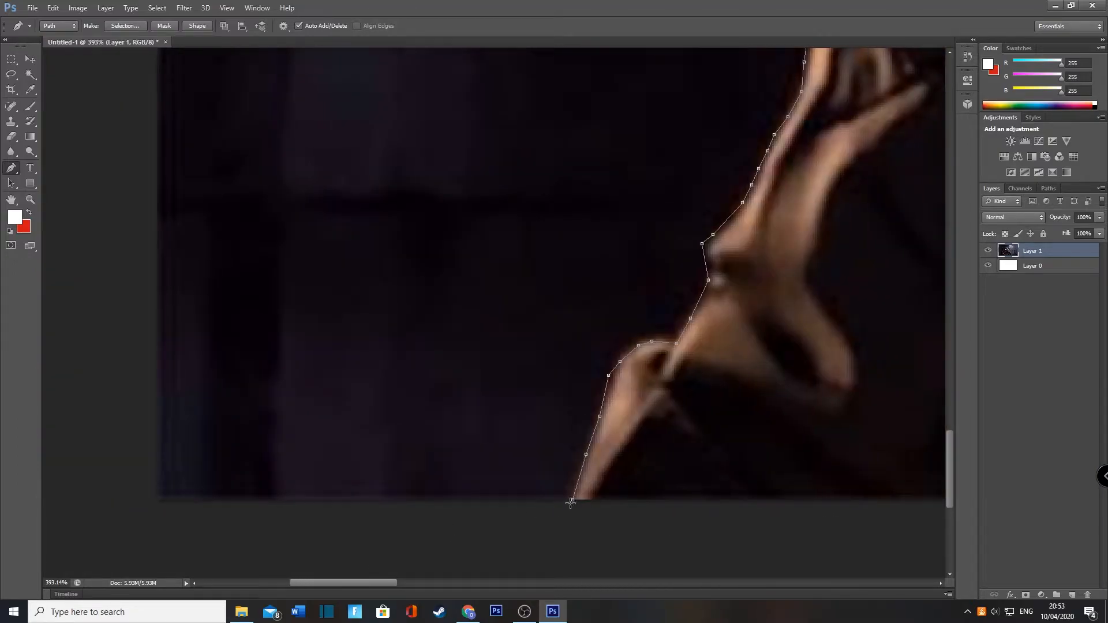
pyautogui.click(110, 26)
pyautogui.click(611, 182)
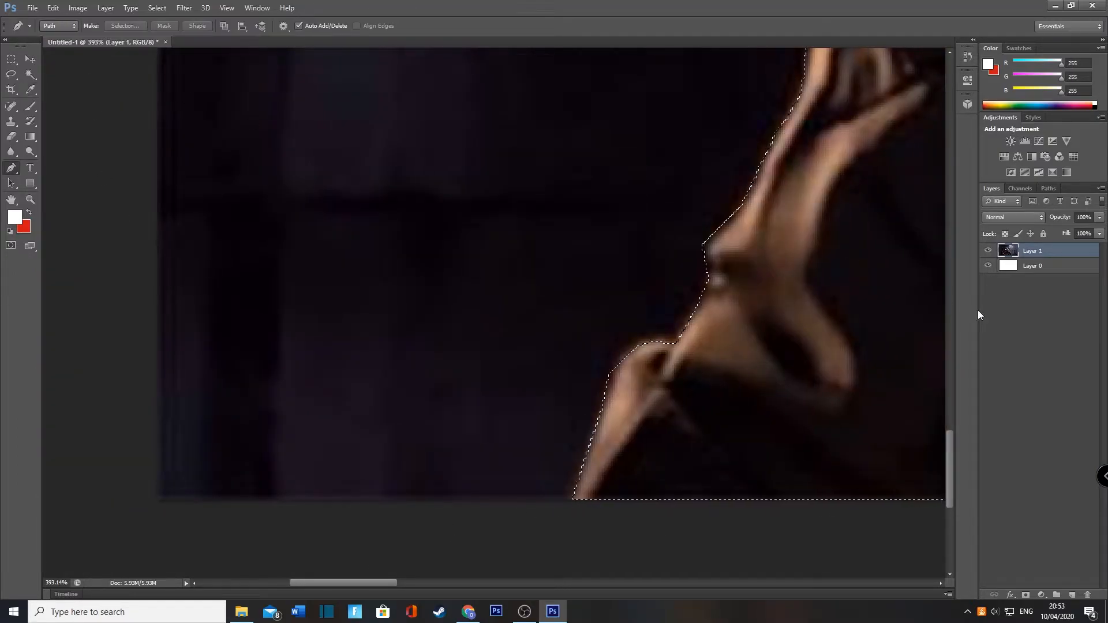
# Step: Add an empty layer above the soldier image layer
pyautogui.click(1071, 594)
pyautogui.hotkey('ctrl', 'v')
pyautogui.hotkey('ctrl', 'z')
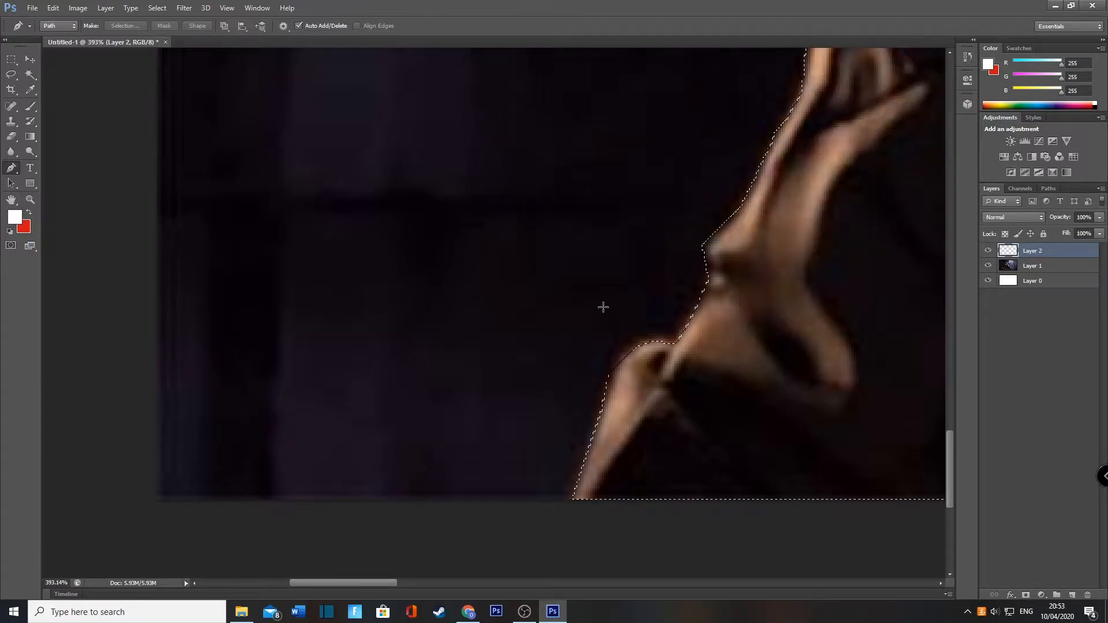
pyautogui.hotkey('ctrl', 'space')
pyautogui.moveTo(628, 309); pyautogui.dragTo(555, 332)
pyautogui.scroll(3, 700, 383)
pyautogui.scroll(1, 673, 428)
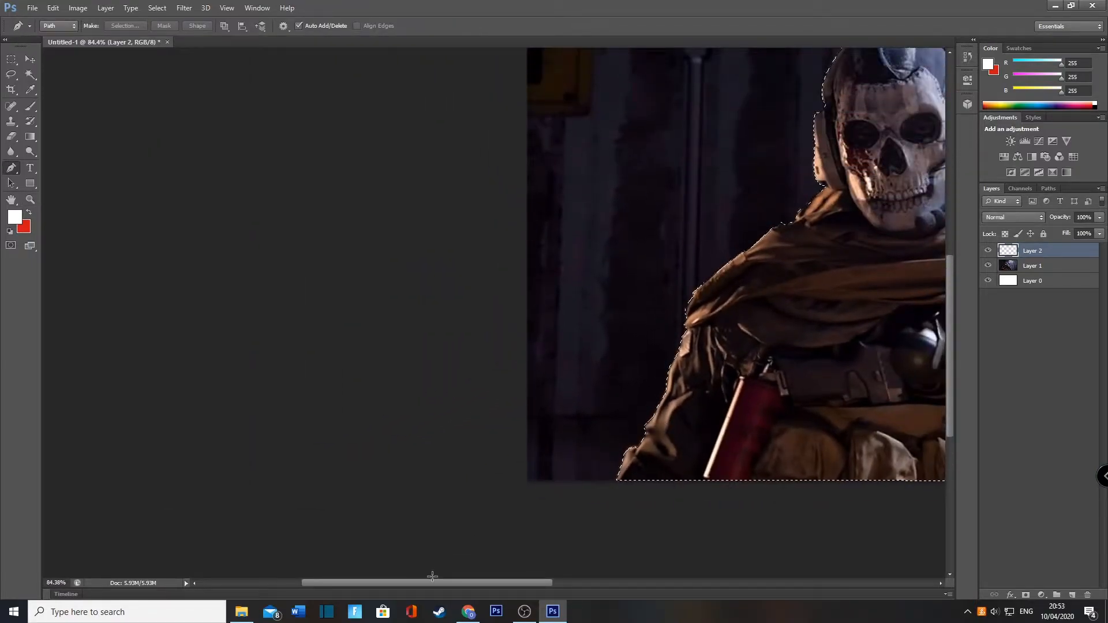
pyautogui.moveTo(438, 583); pyautogui.dragTo(554, 595)
pyautogui.press('z')
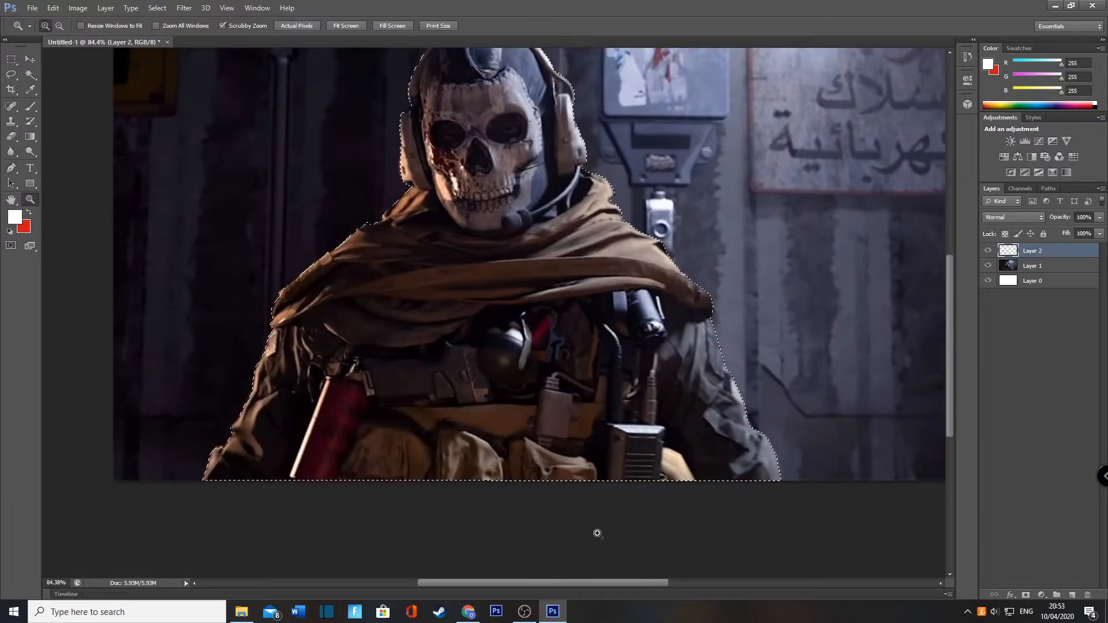
pyautogui.moveTo(596, 527); pyautogui.dragTo(563, 534)
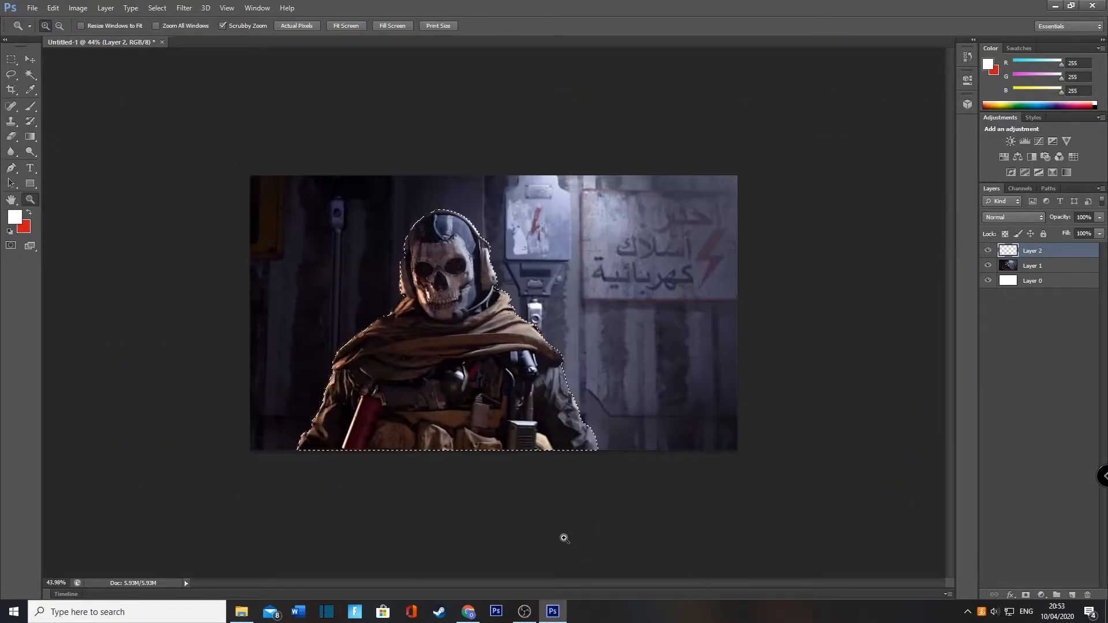
# Step: Copy the selected soldier from Layer 1 and paste it into Layer 2
pyautogui.click(1056, 266)
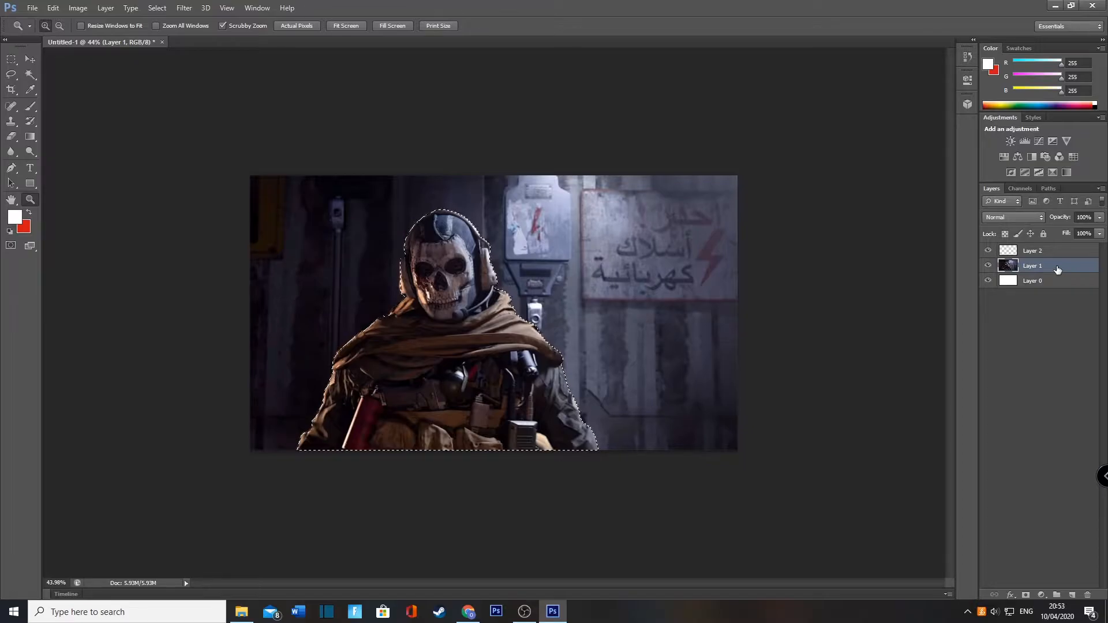
pyautogui.click(1036, 254)
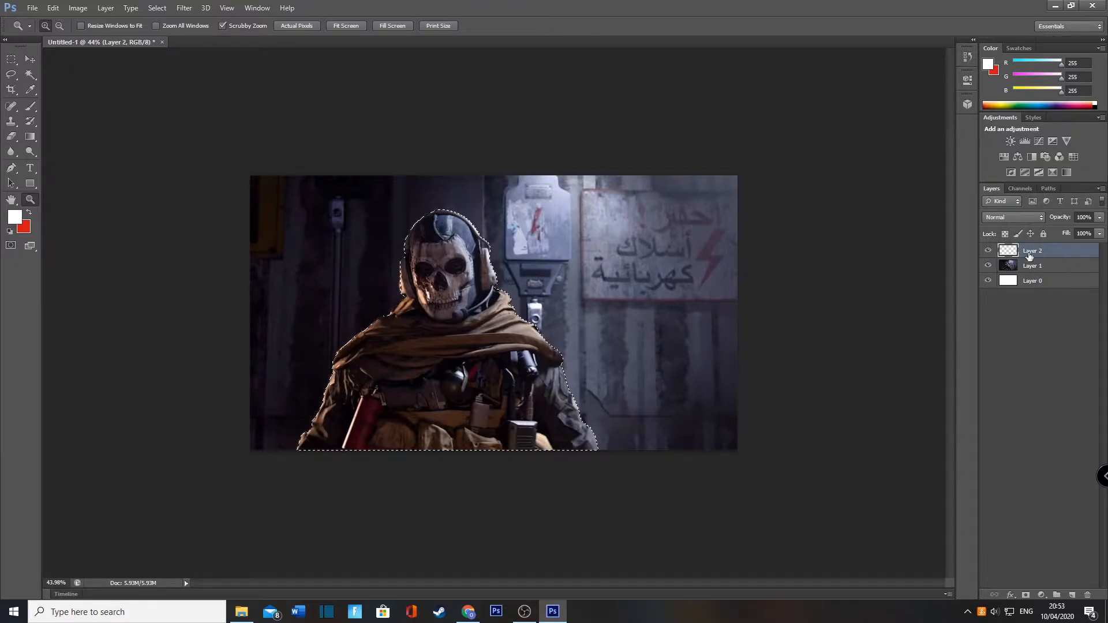
pyautogui.hotkey('ctrl', 'v')
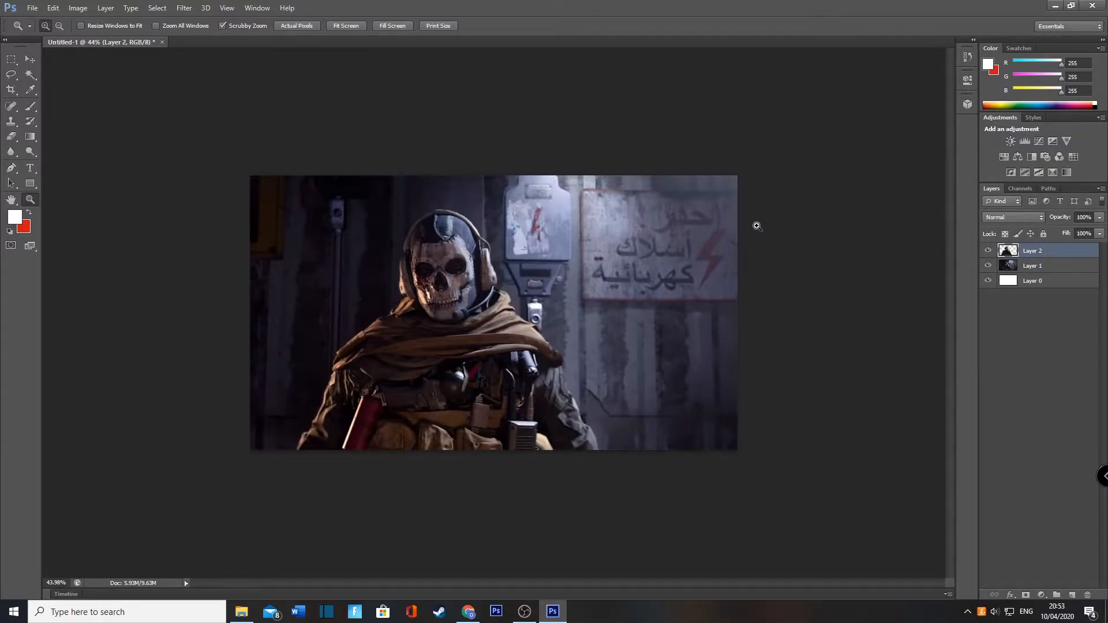
# Step: Apply a Motion Blur at a 0° angle to the original image on Layer 1, with a slightly increased distance
pyautogui.doubleClick(1081, 267)
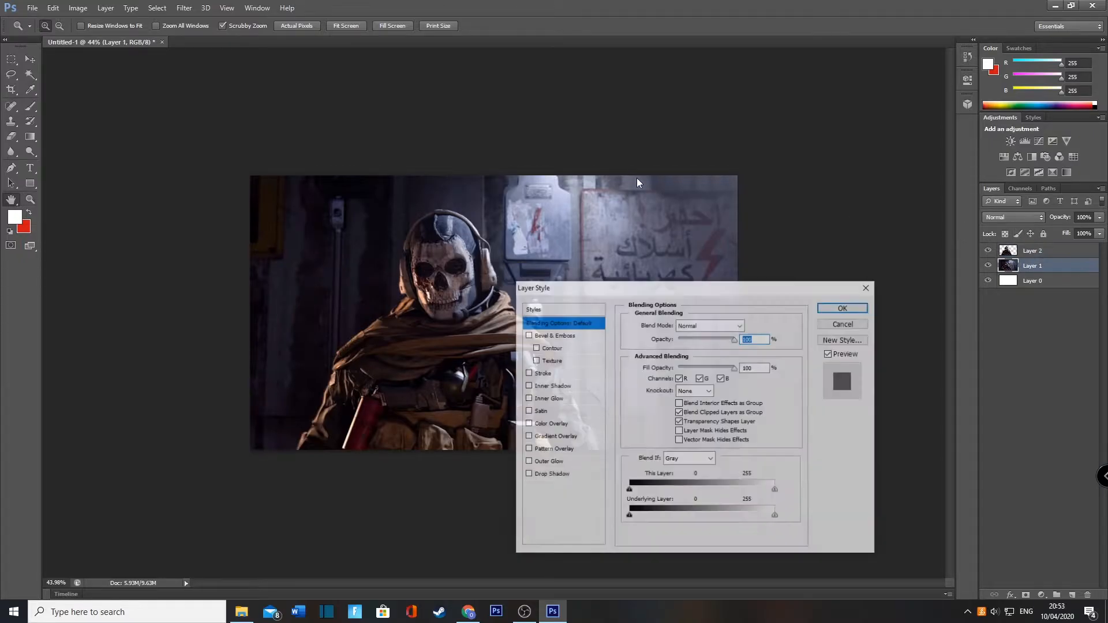
pyautogui.click(868, 286)
pyautogui.press('z')
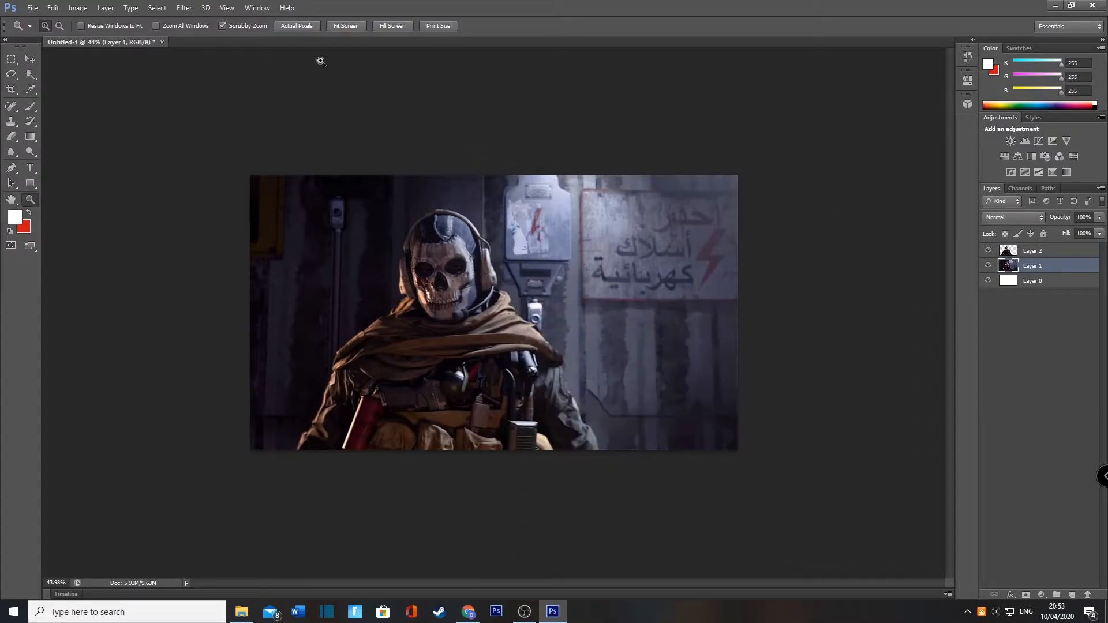
pyautogui.click(183, 7)
pyautogui.moveTo(231, 82)
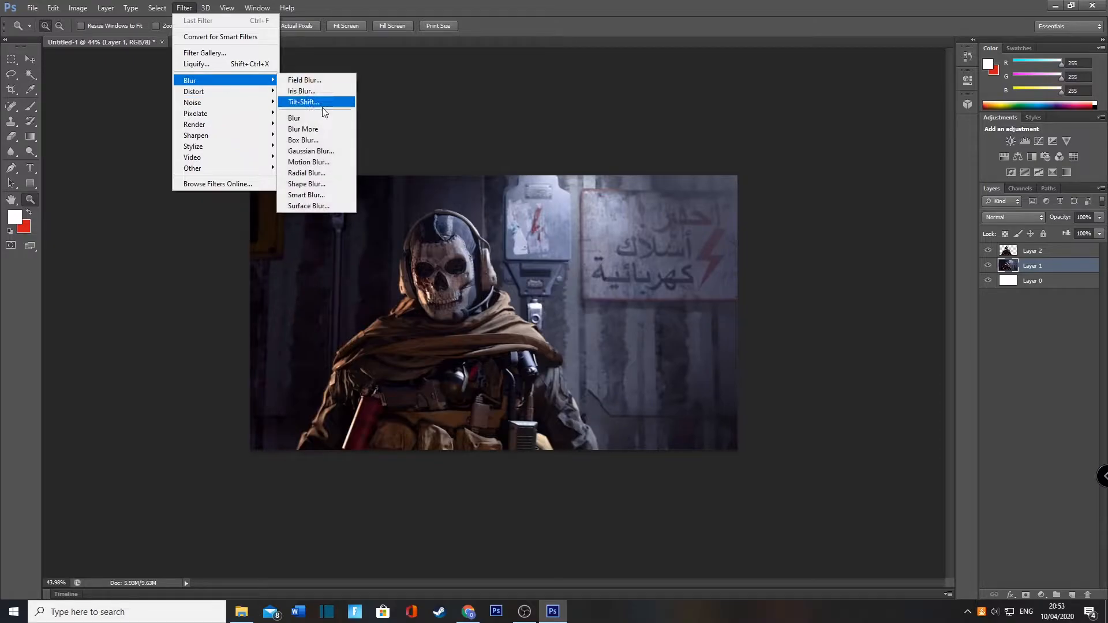
pyautogui.click(312, 162)
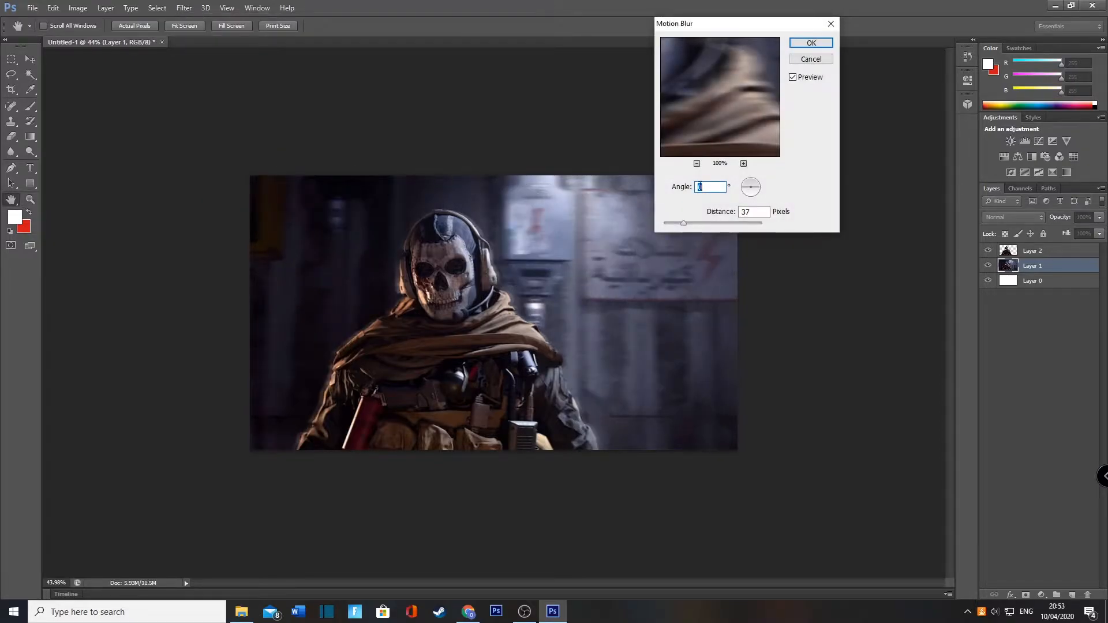
pyautogui.moveTo(683, 224); pyautogui.dragTo(685, 223)
pyautogui.click(811, 43)
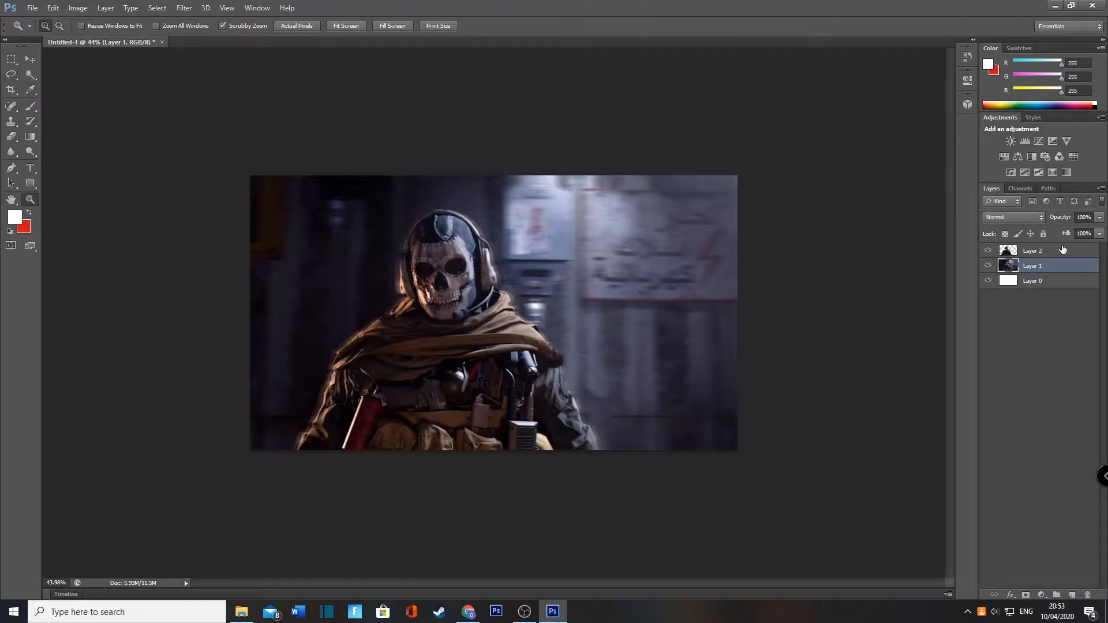
# Step: Add a thick white outside stroke to the soldier cutout on Layer 2
pyautogui.doubleClick(1067, 256)
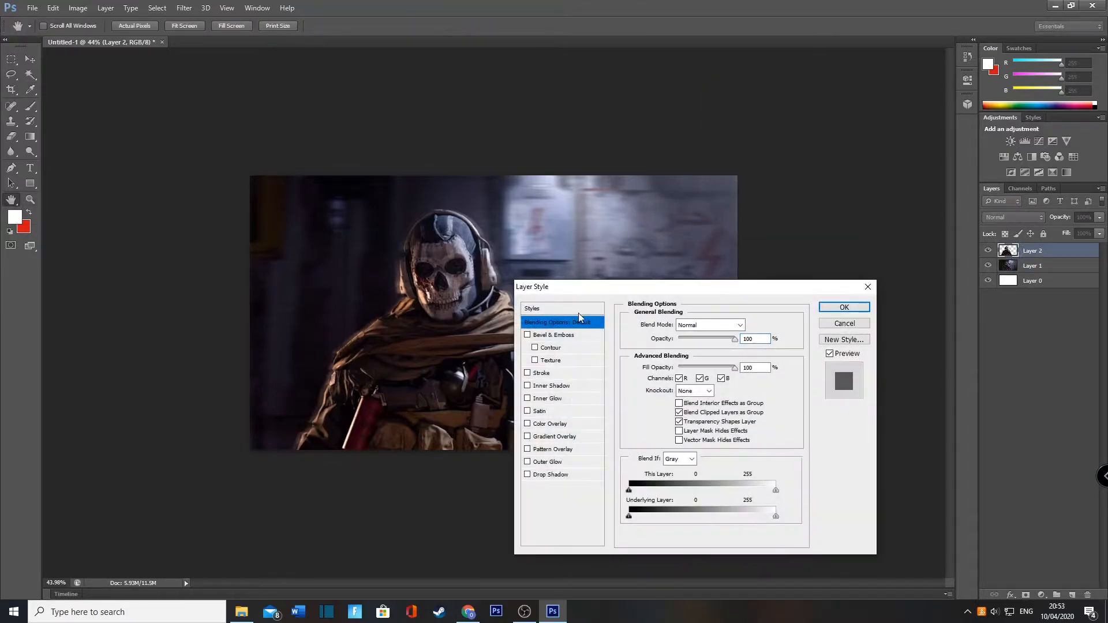
pyautogui.click(565, 373)
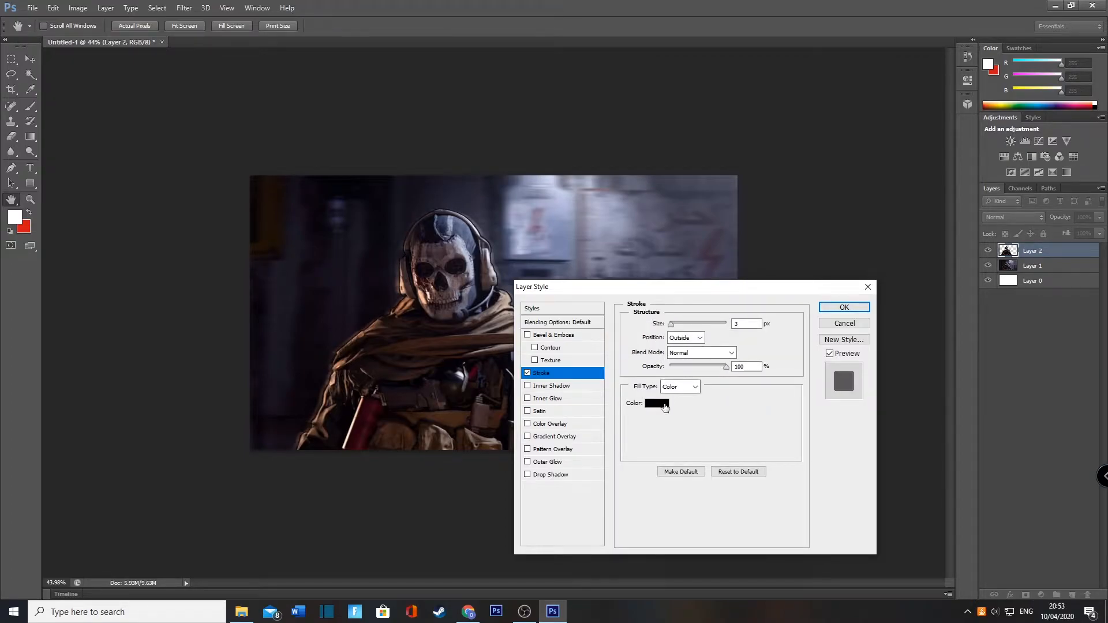
pyautogui.click(657, 403)
pyautogui.click(364, 265)
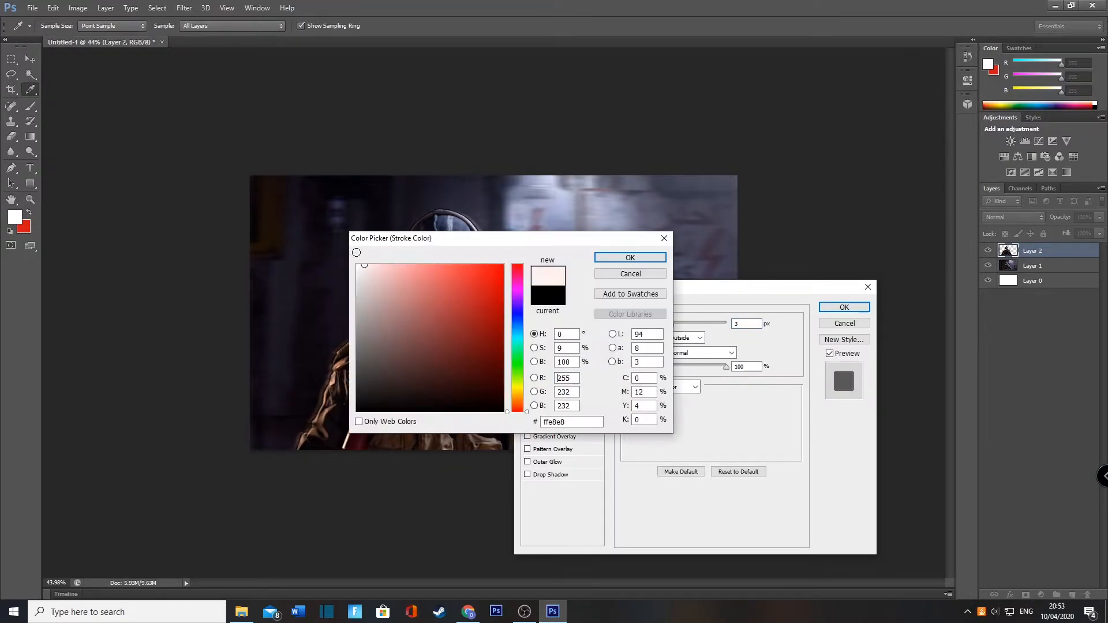
pyautogui.click(630, 257)
pyautogui.moveTo(670, 324); pyautogui.dragTo(678, 327)
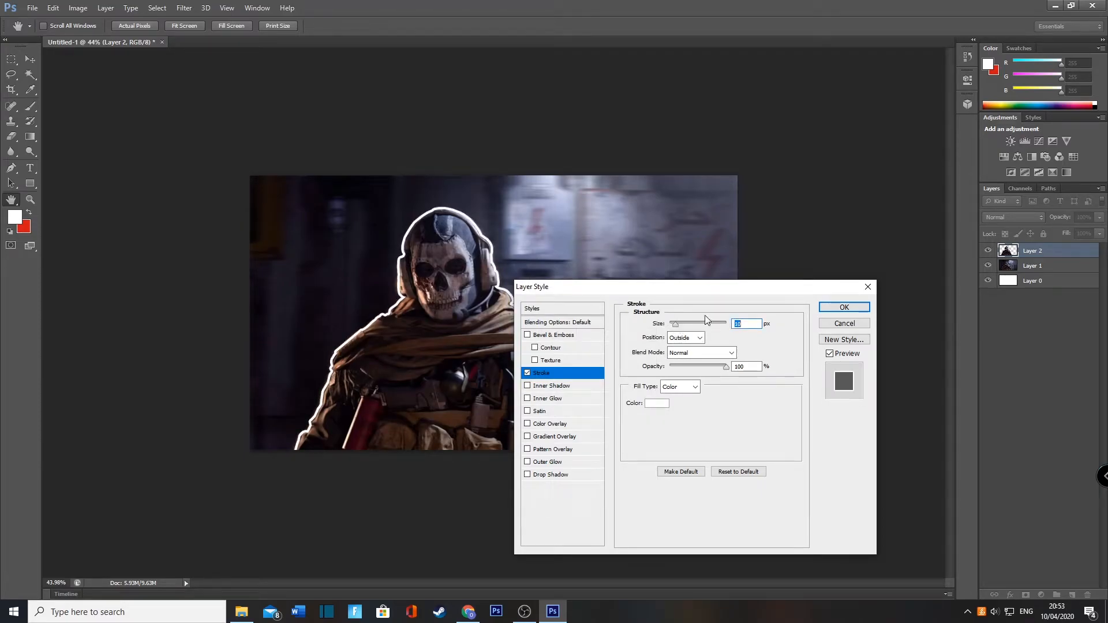
pyautogui.click(829, 309)
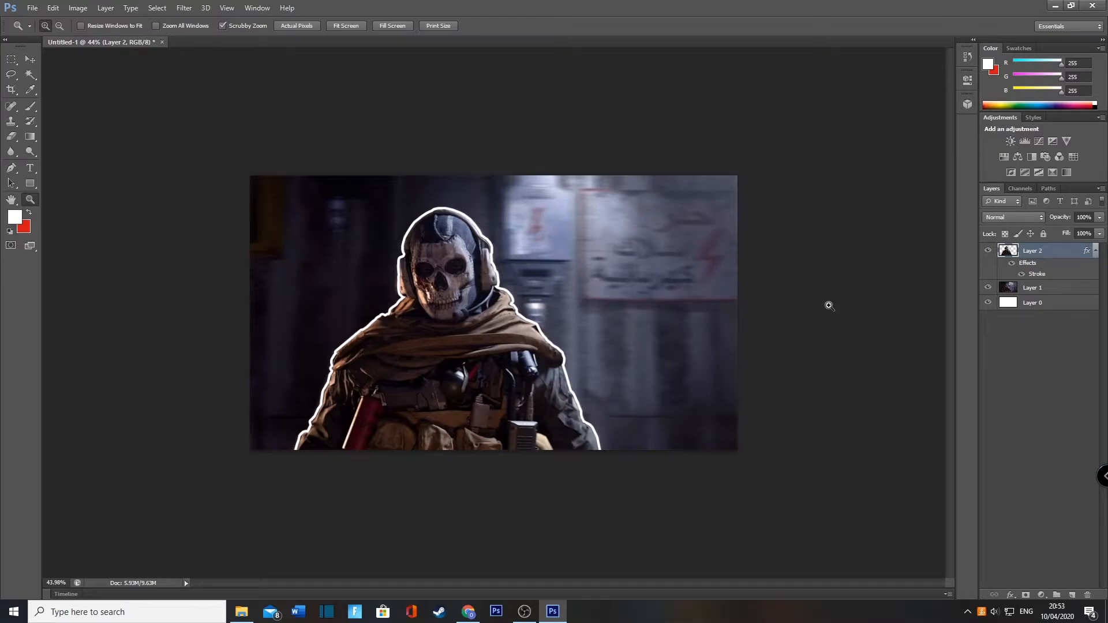
# Step: Add a drop shadow to the soldier cutout on Layer 2 and adjust its structure settings
pyautogui.doubleClick(1068, 250)
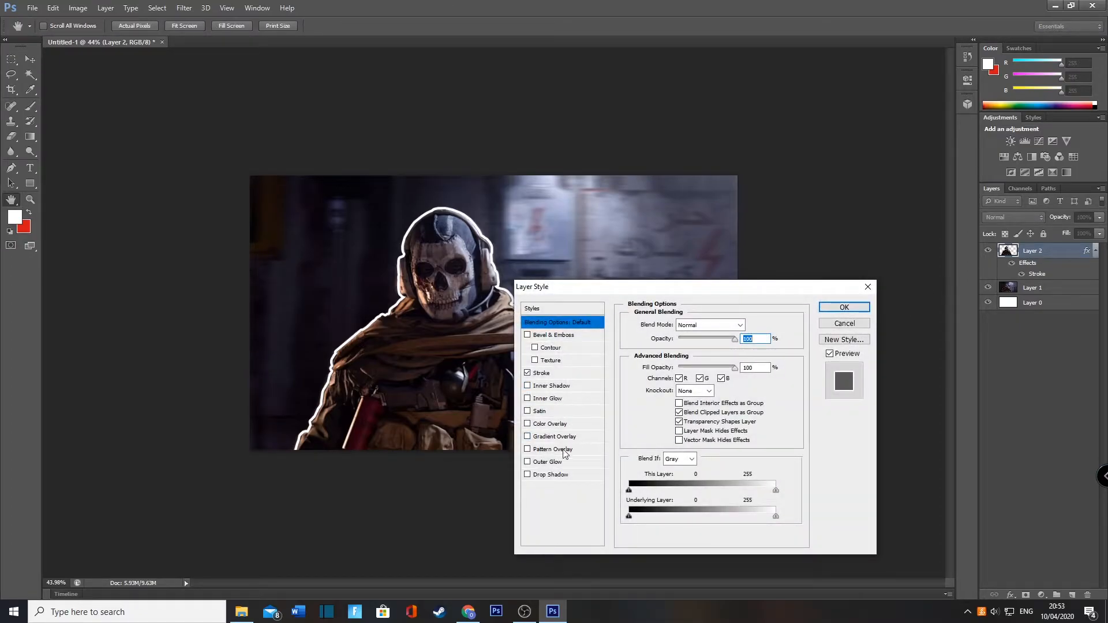
pyautogui.click(549, 475)
pyautogui.moveTo(673, 375); pyautogui.dragTo(686, 401)
pyautogui.click(843, 308)
pyautogui.press('z')
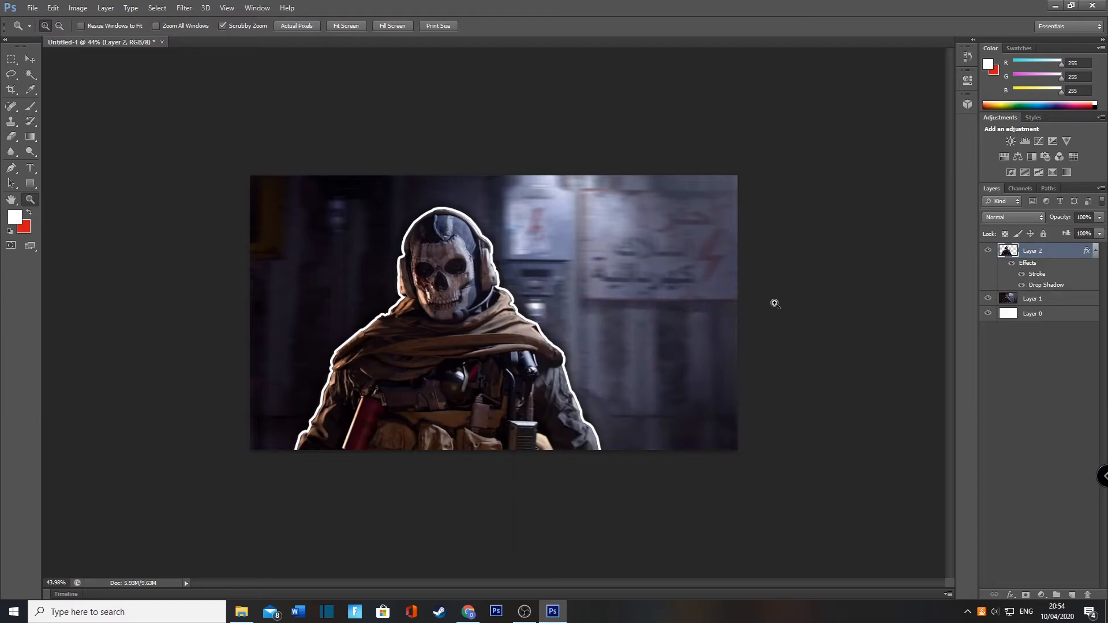
# Step: Add the text "SEASON 3" on a new layer and place it over the background to the upper right of the soldier
pyautogui.click(1073, 594)
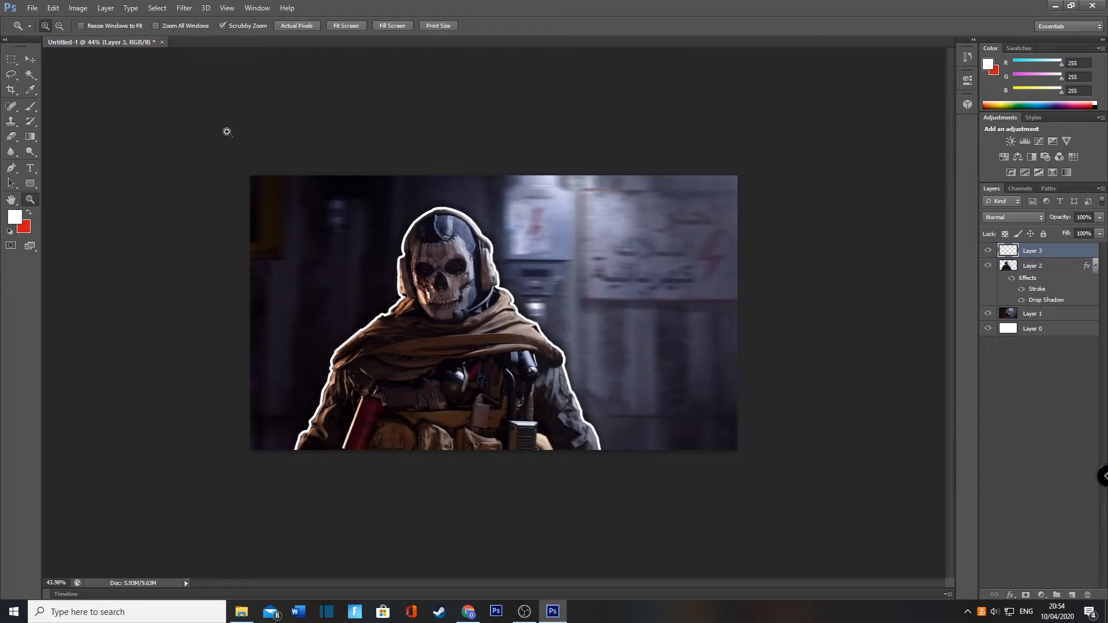
pyautogui.click(31, 169)
pyautogui.click(548, 204)
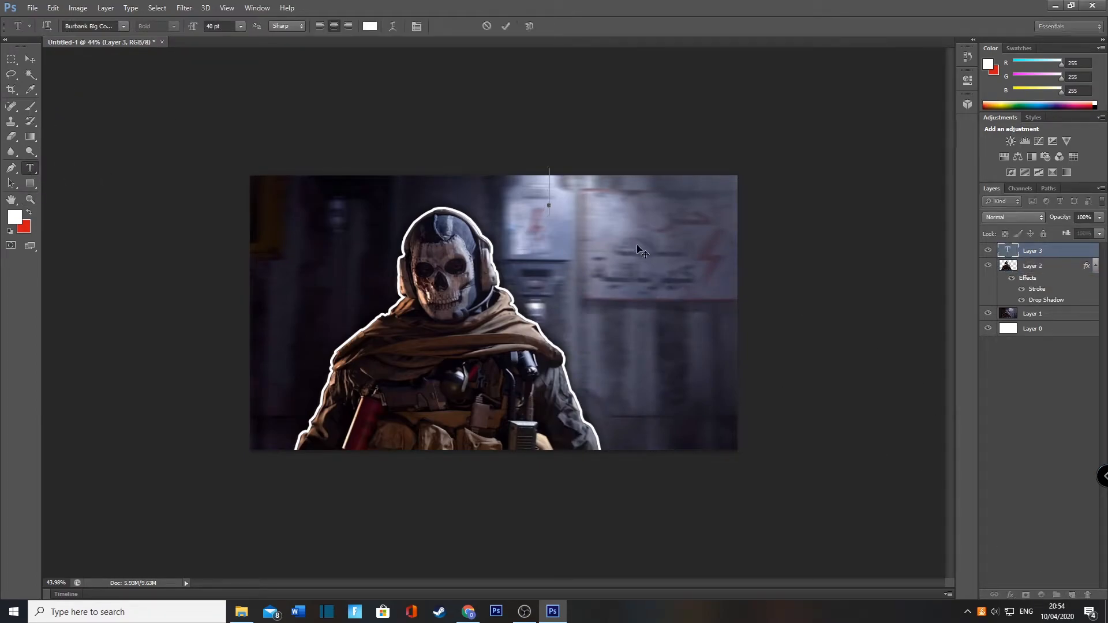
pyautogui.moveTo(568, 236); pyautogui.dragTo(571, 247)
pyautogui.write('SEASON')
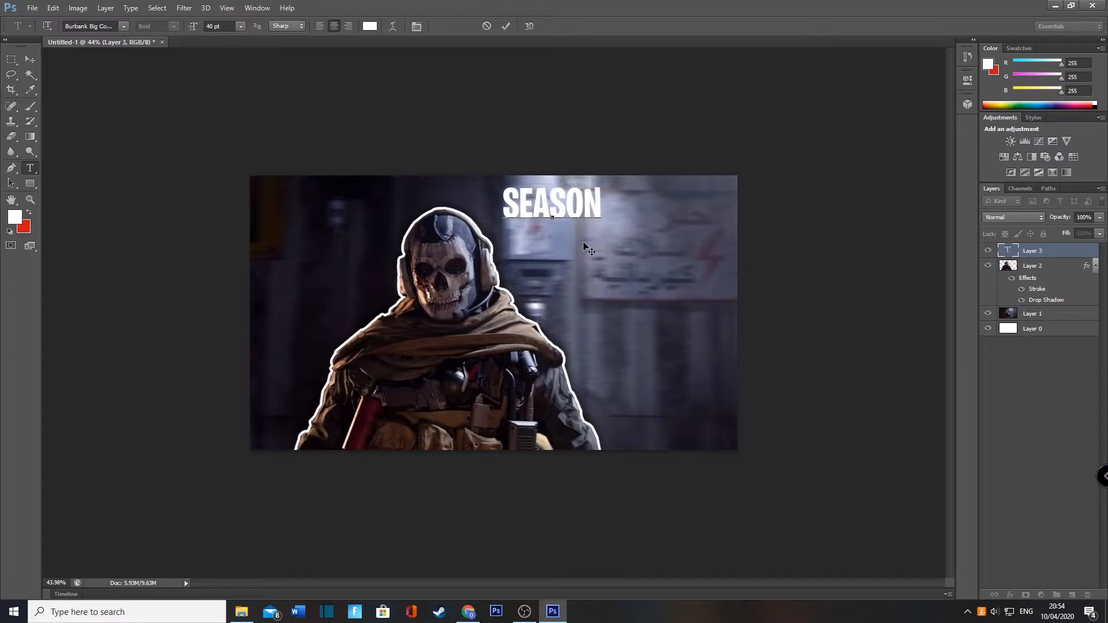
pyautogui.write(' 3')
pyautogui.moveTo(588, 251); pyautogui.dragTo(638, 255)
pyautogui.click(1065, 251)
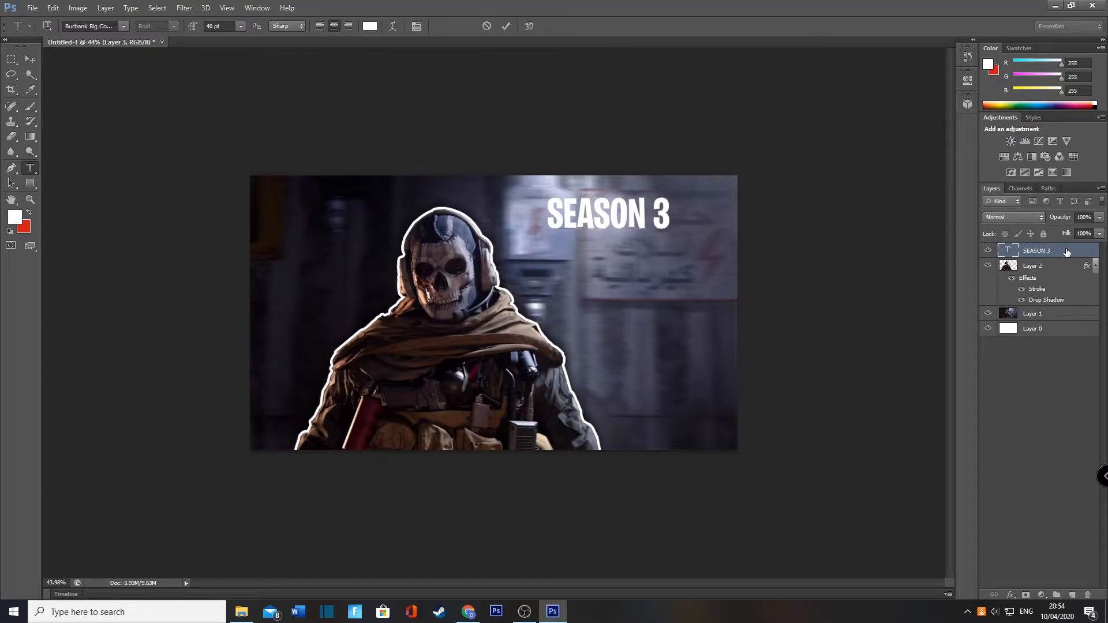
# Step: Add a Gradient Overlay to the SEASON 3 text and set its dark colour stop to grey acacac
pyautogui.doubleClick(1067, 253)
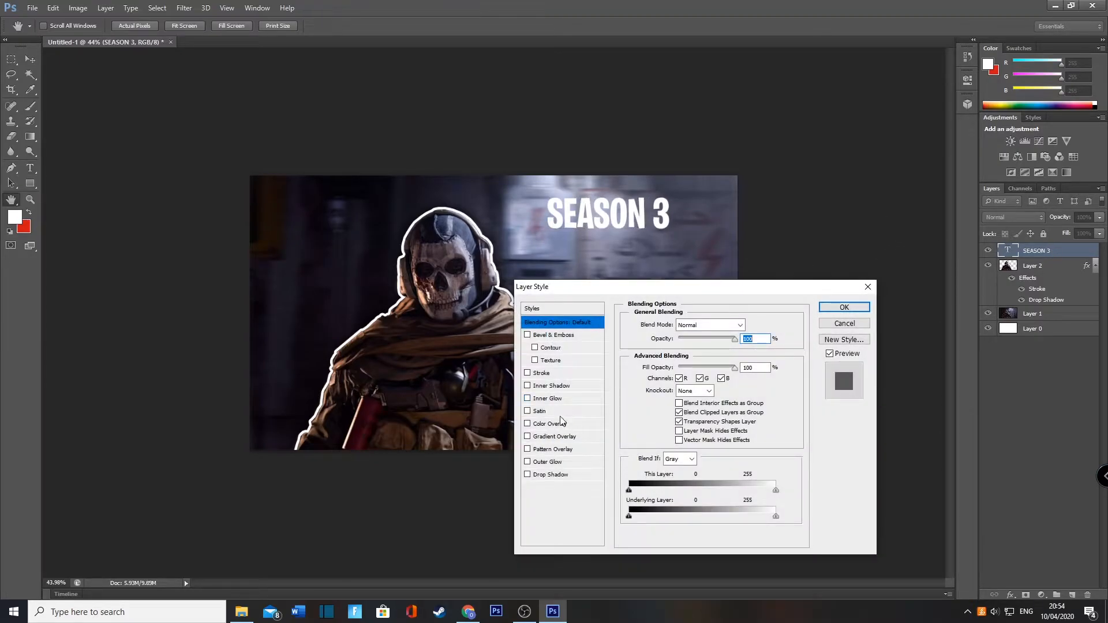
pyautogui.click(563, 438)
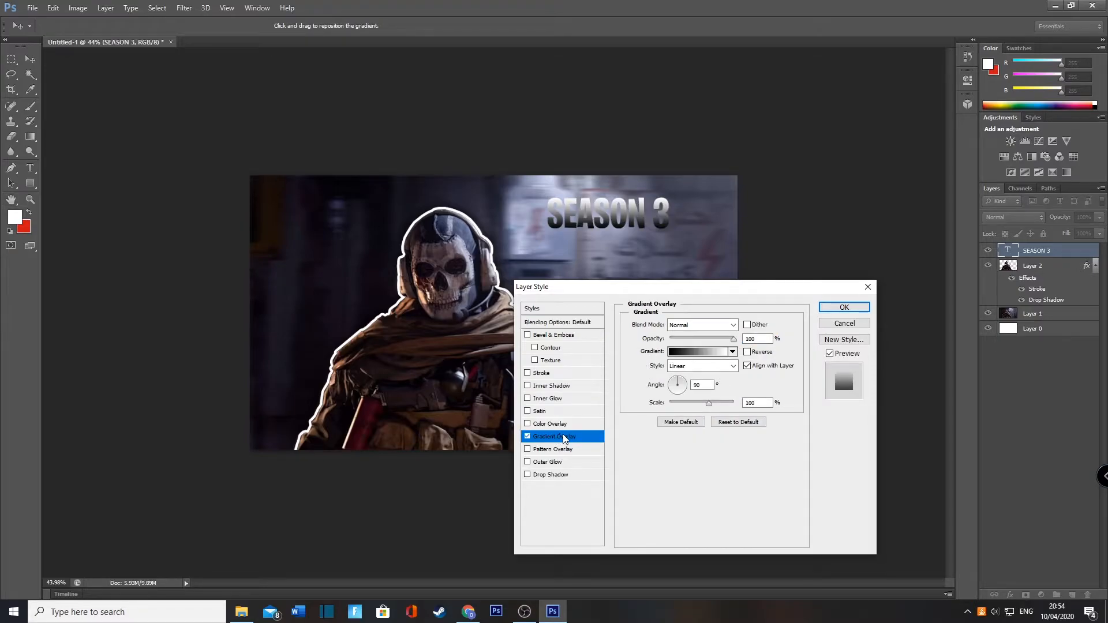
pyautogui.click(696, 352)
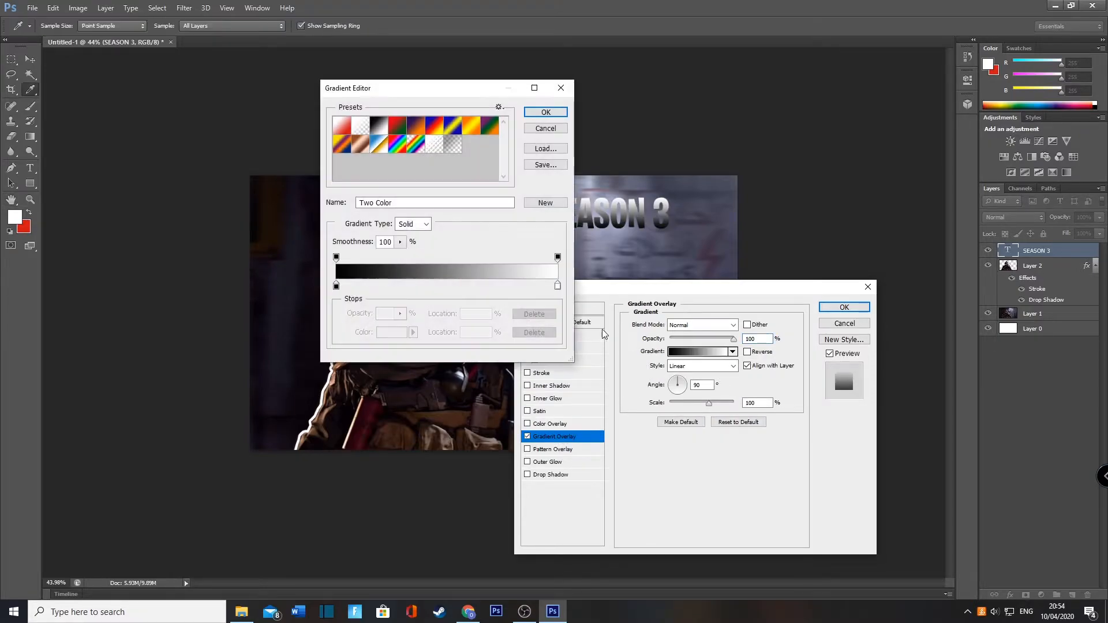
pyautogui.click(336, 287)
pyautogui.click(396, 334)
pyautogui.moveTo(364, 304); pyautogui.dragTo(356, 313)
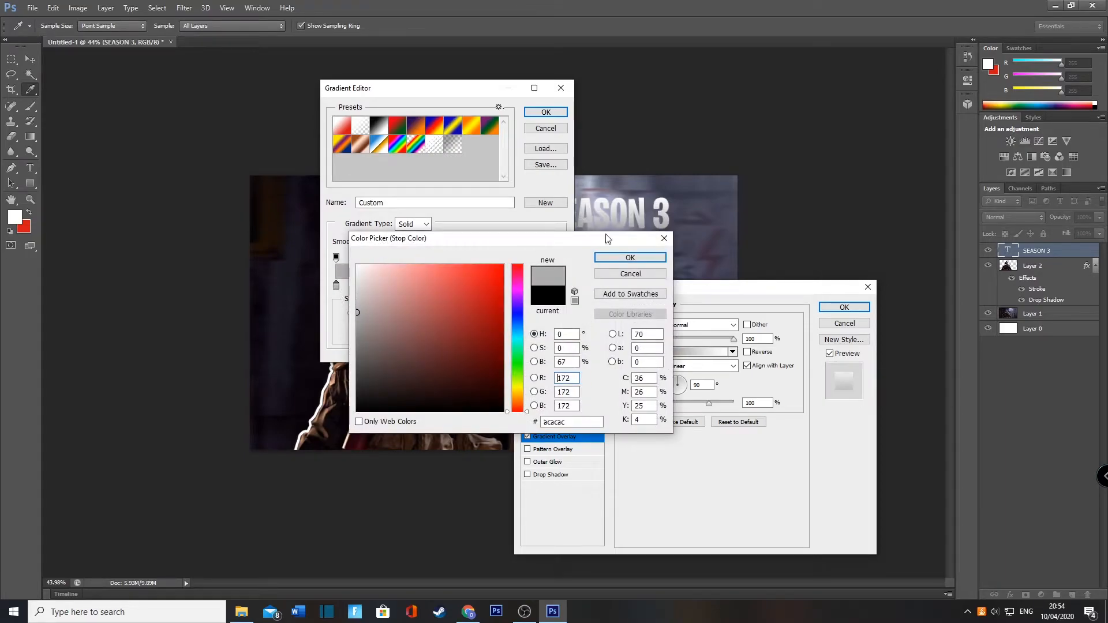
pyautogui.click(629, 258)
# Step: Sharpen the SEASON 3 gradient transition by placing the grey stop at 42% and the white stop at 52%
pyautogui.click(557, 286)
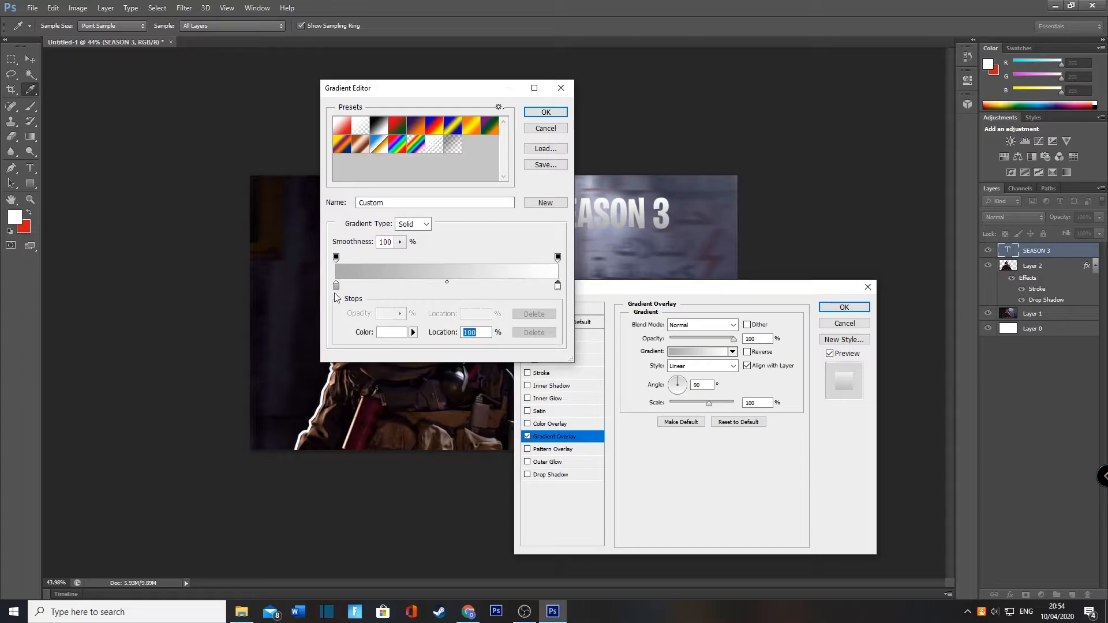
pyautogui.moveTo(336, 287); pyautogui.dragTo(427, 287)
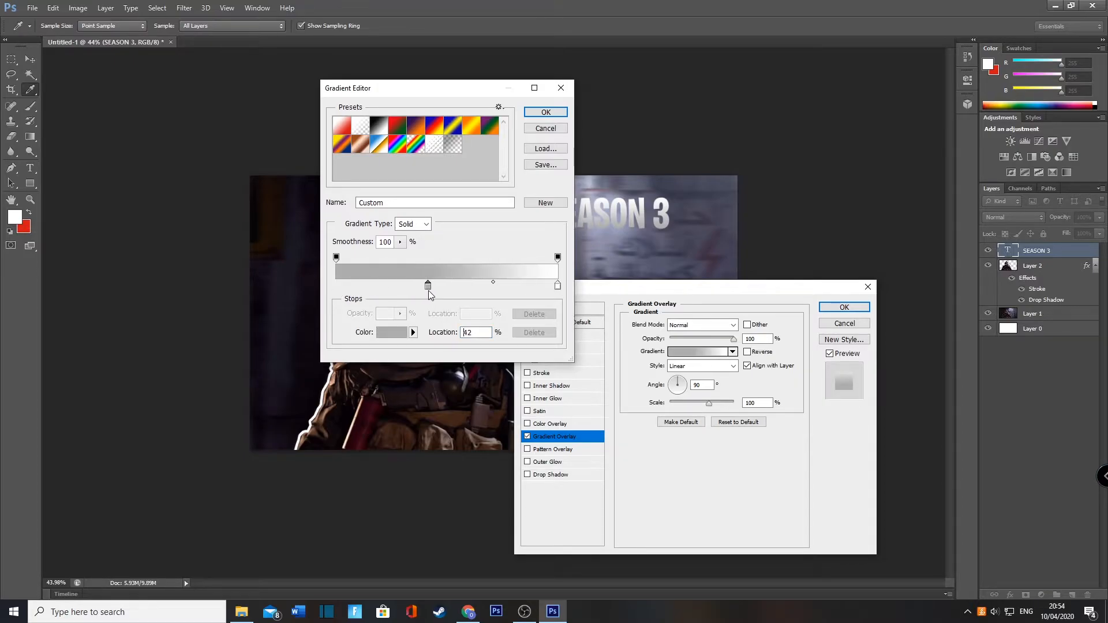
pyautogui.moveTo(557, 286); pyautogui.dragTo(451, 286)
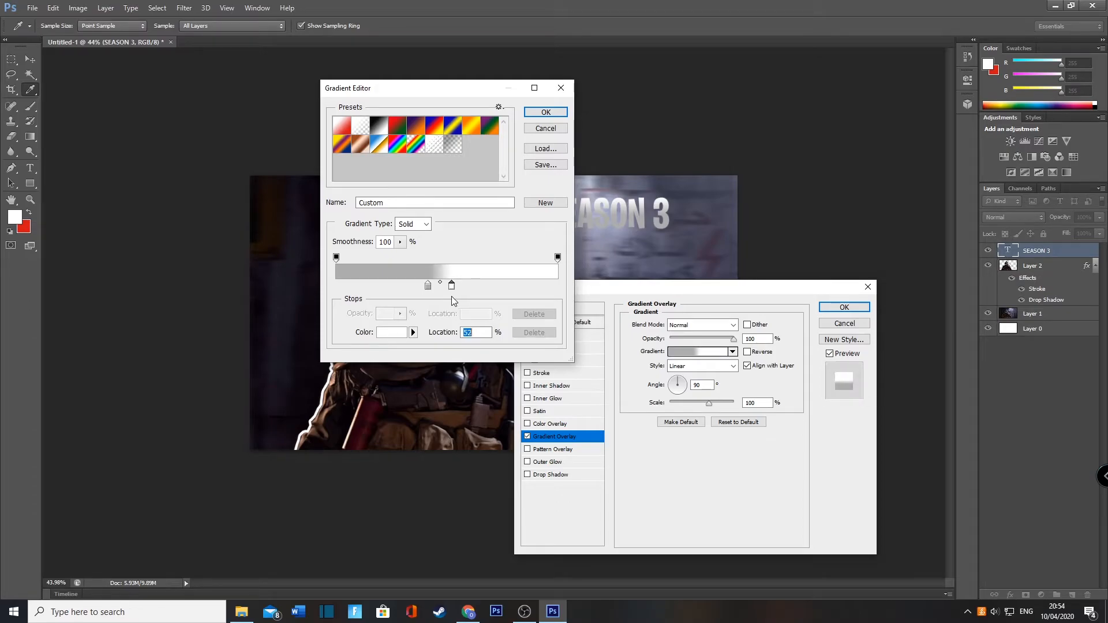
pyautogui.click(542, 113)
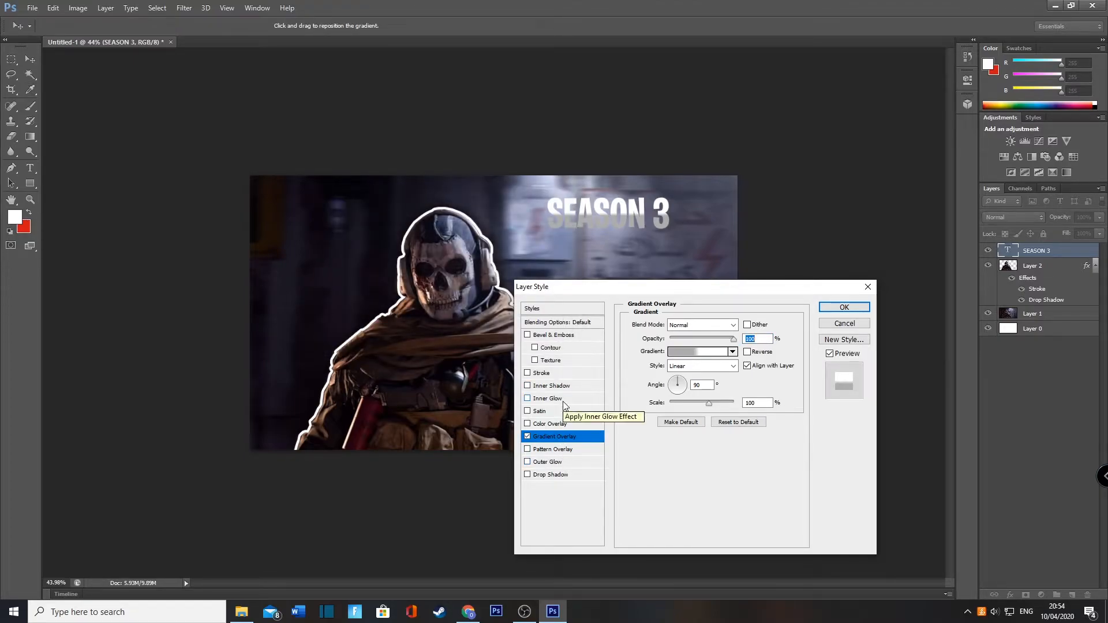
# Step: Add a white (ffffff) Inner Glow to the SEASON 3 text with 19% choke and 16 px size
pyautogui.click(563, 401)
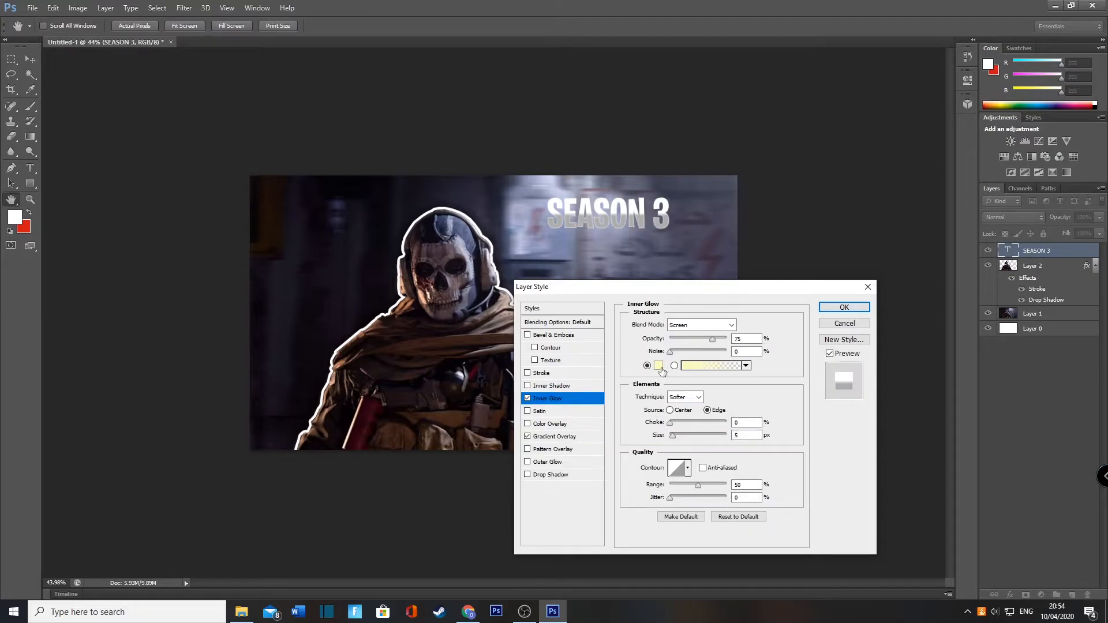
pyautogui.click(662, 368)
pyautogui.moveTo(381, 276); pyautogui.dragTo(312, 242)
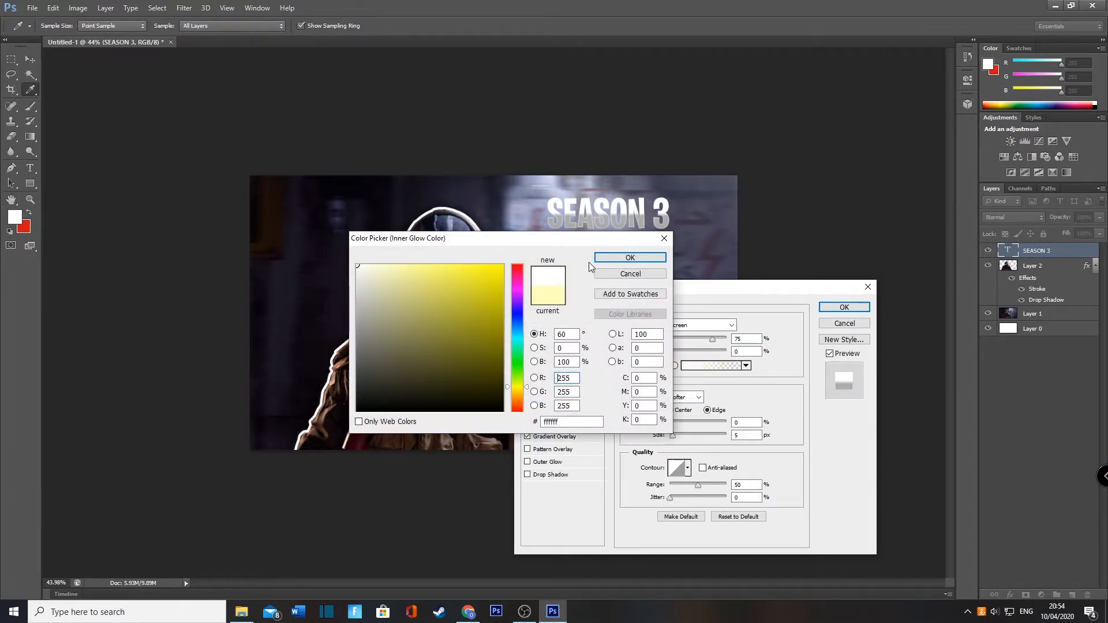
pyautogui.click(606, 258)
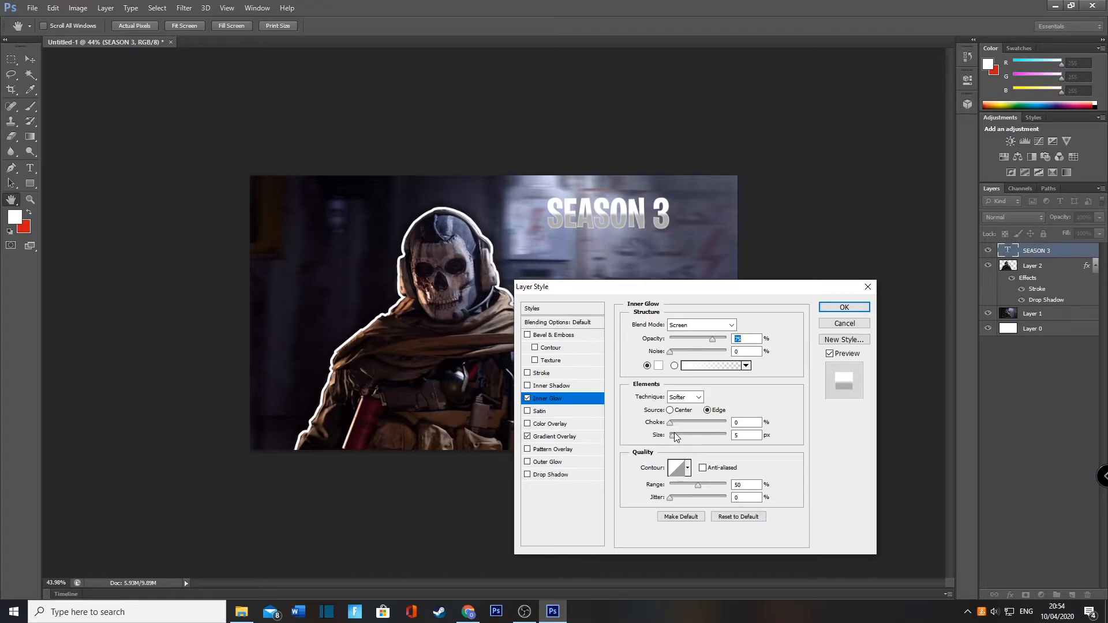
pyautogui.moveTo(674, 436); pyautogui.dragTo(677, 437)
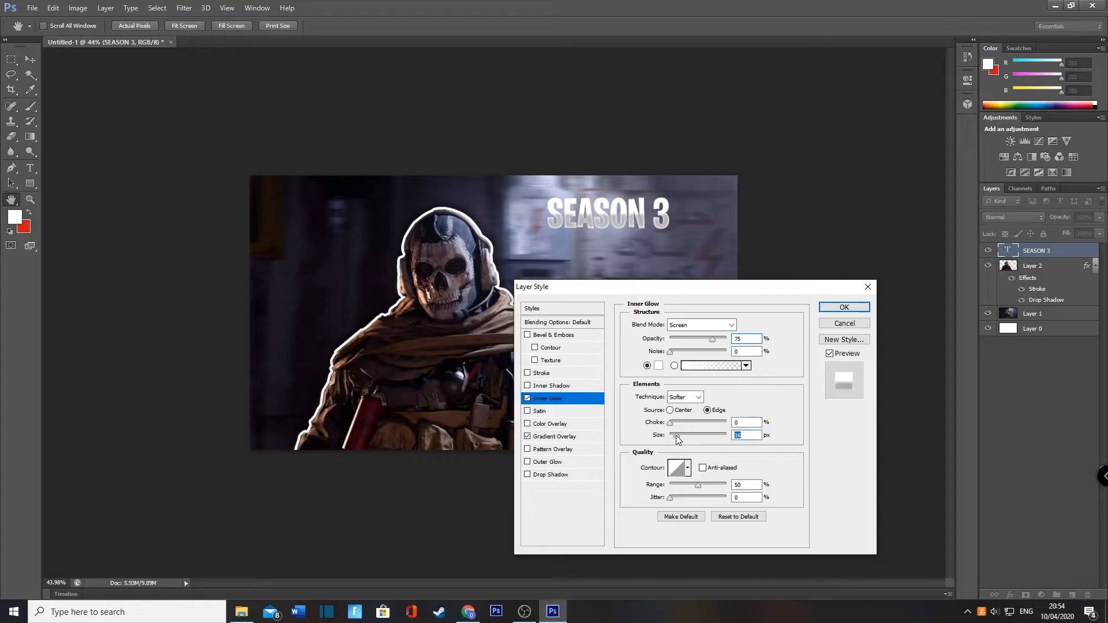
pyautogui.click(673, 425)
pyautogui.moveTo(676, 426); pyautogui.dragTo(713, 431)
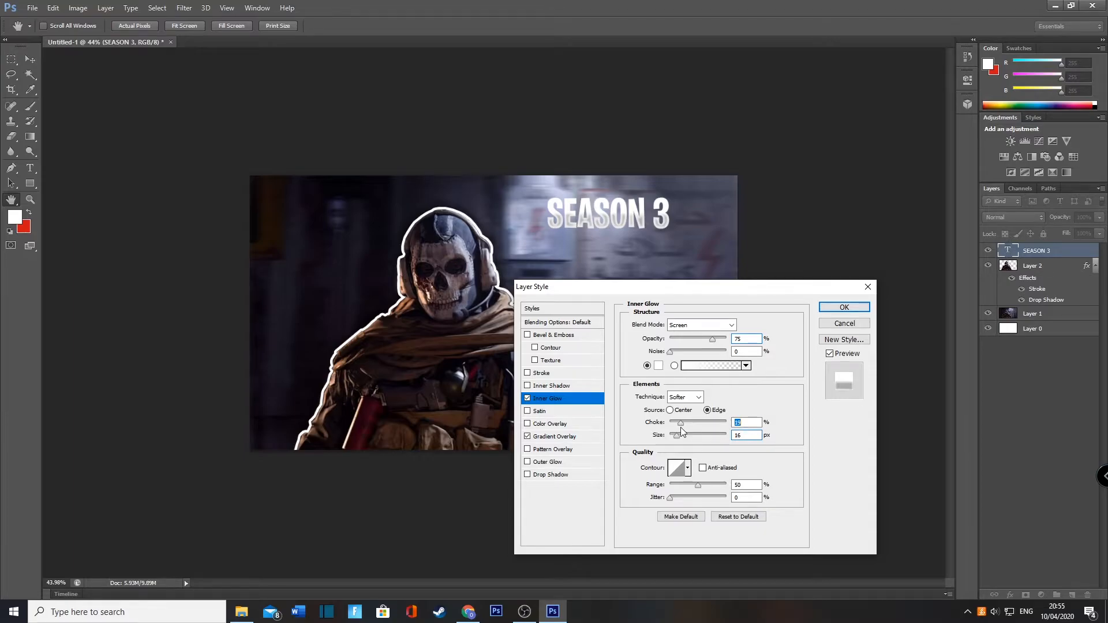
pyautogui.click(831, 309)
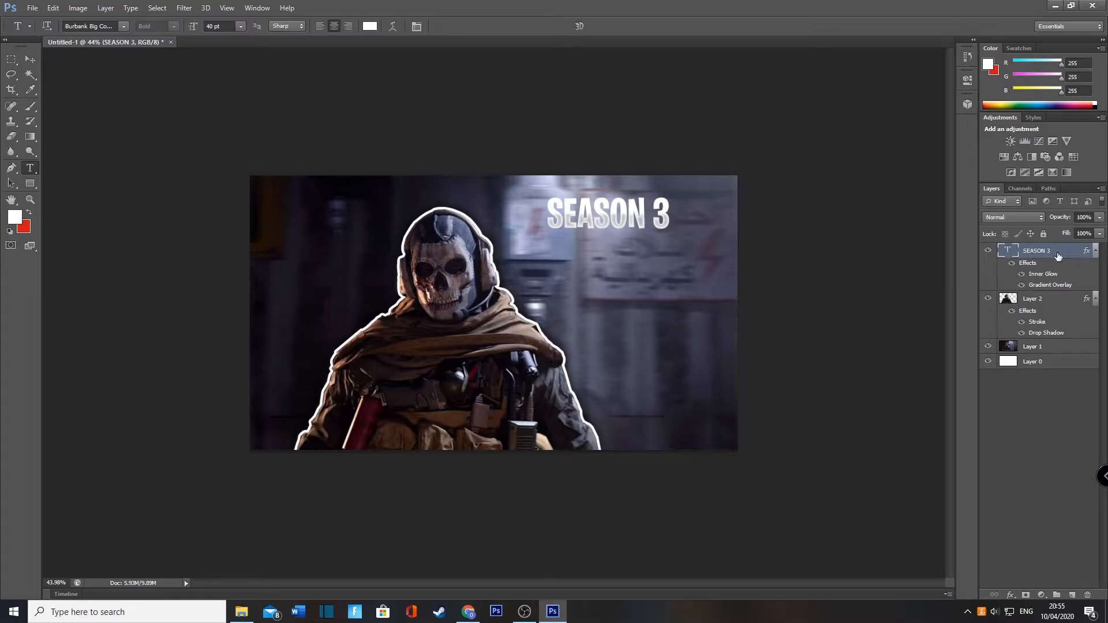
# Step: Duplicate the SEASON 3 text layer and position the copy directly below the original text
pyautogui.rightClick(1054, 256)
pyautogui.click(947, 171)
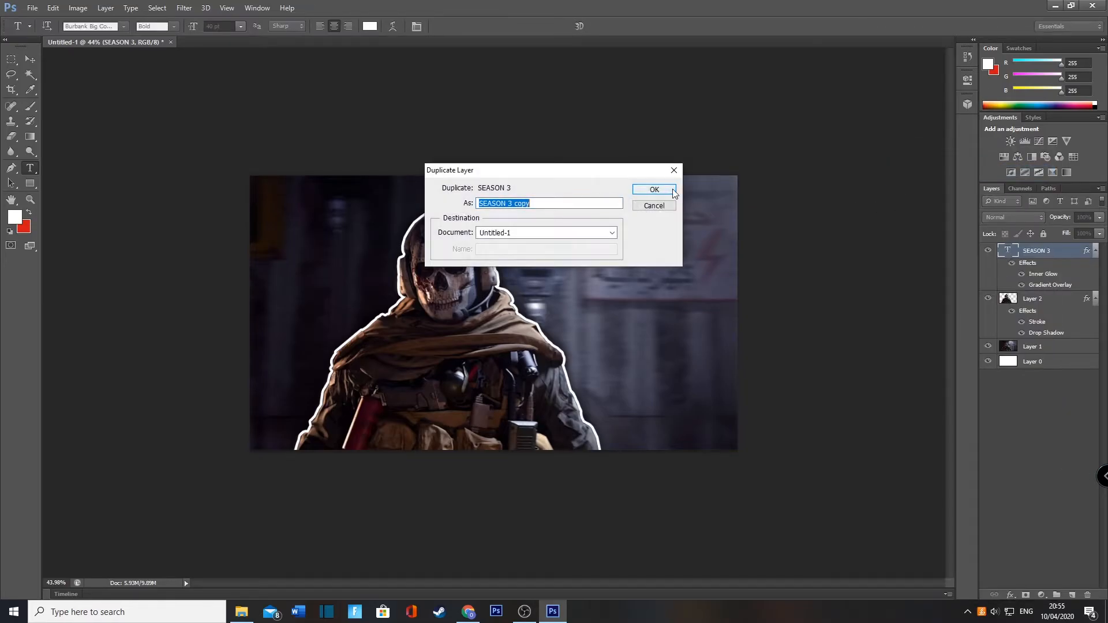
pyautogui.click(653, 188)
pyautogui.click(633, 214)
pyautogui.moveTo(637, 255); pyautogui.dragTo(645, 300)
# Step: Replace the wording of the duplicated text with "BEST SETTINGS"
pyautogui.moveTo(673, 257); pyautogui.dragTo(557, 265)
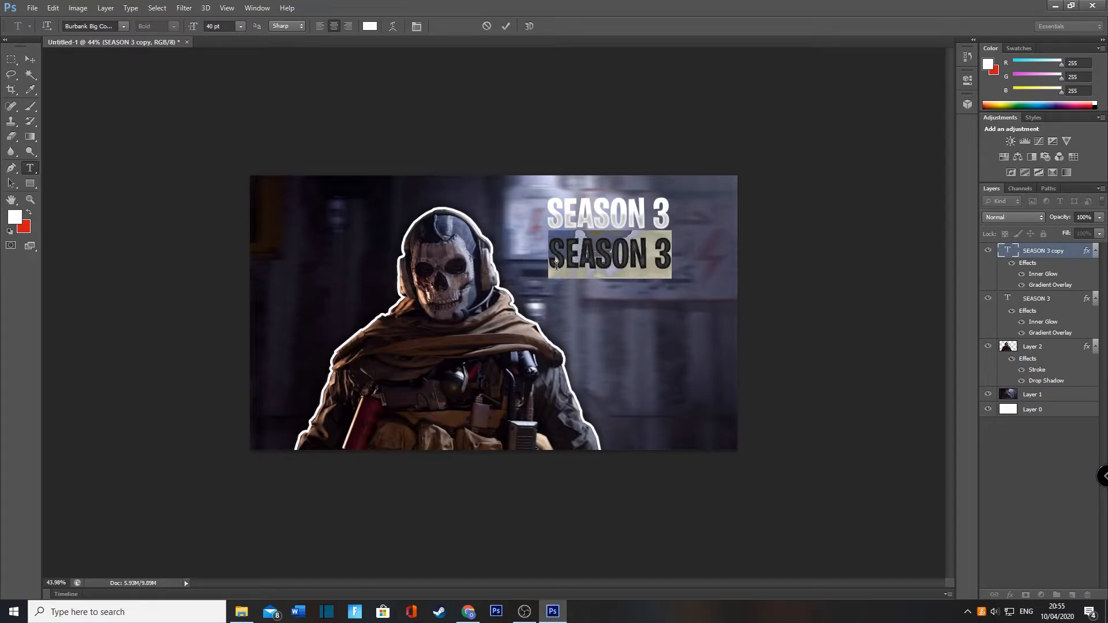
pyautogui.write('BEST SETTINGS')
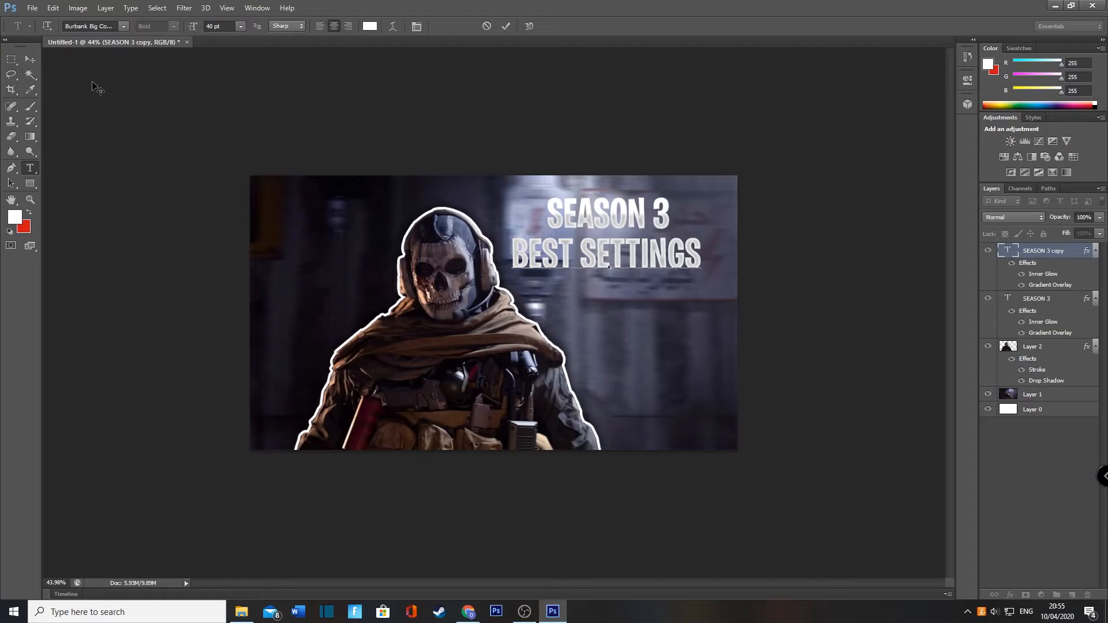
pyautogui.hotkey('ctrl', 'Return')
pyautogui.rightClick(1071, 251)
pyautogui.press('Escape')
# Step: Change the grey stop of the BEST SETTINGS text's Gradient Overlay to orange
pyautogui.doubleClick(1071, 252)
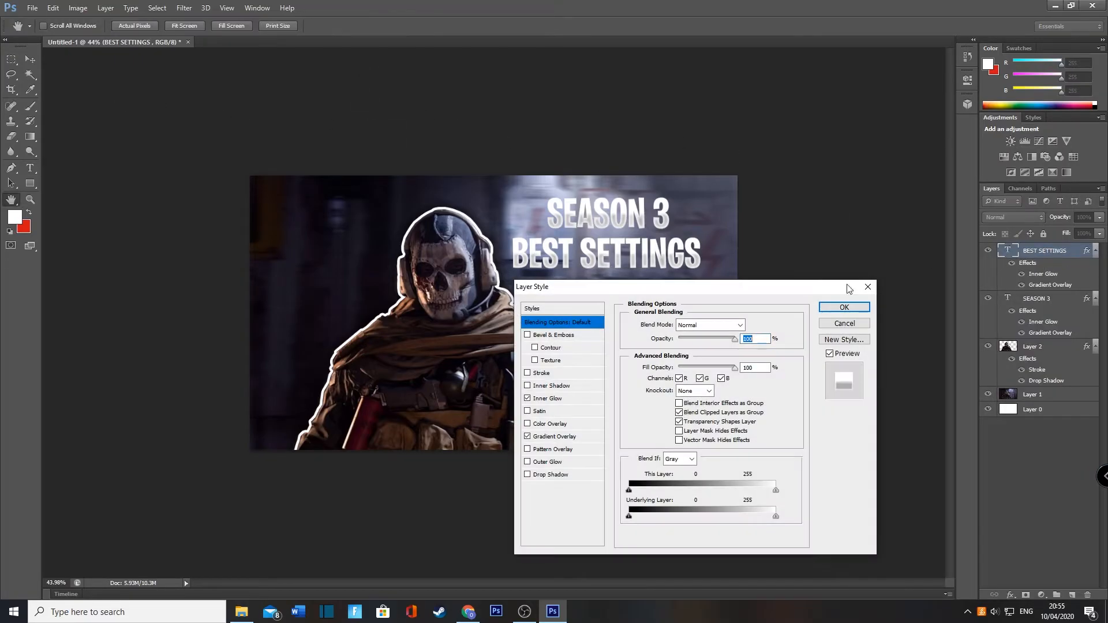
pyautogui.click(554, 437)
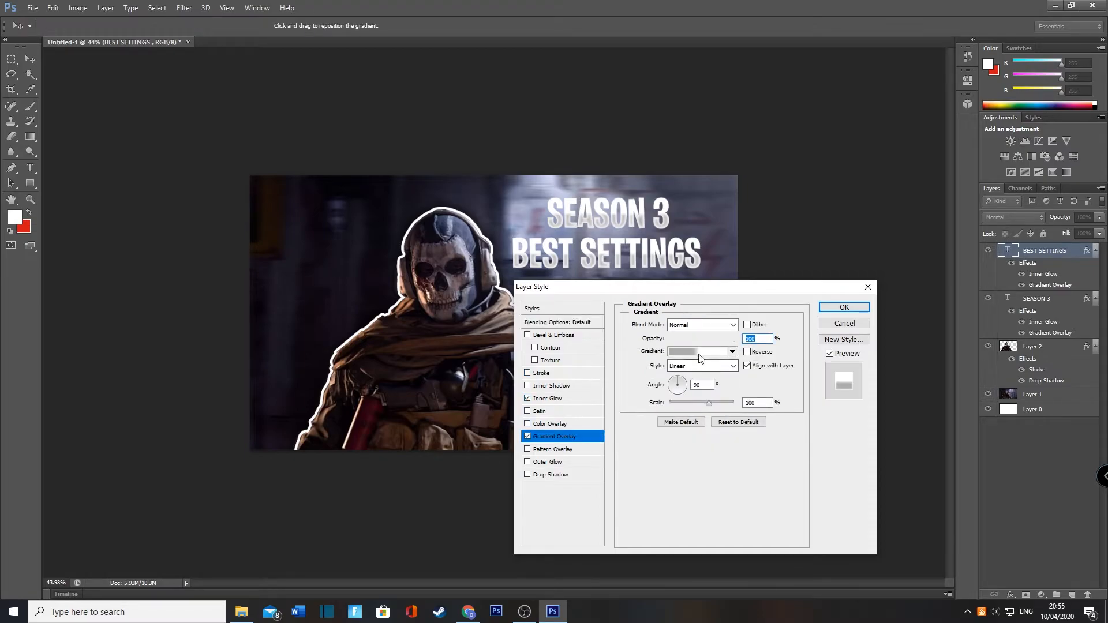
pyautogui.click(698, 352)
pyautogui.click(428, 286)
pyautogui.click(392, 333)
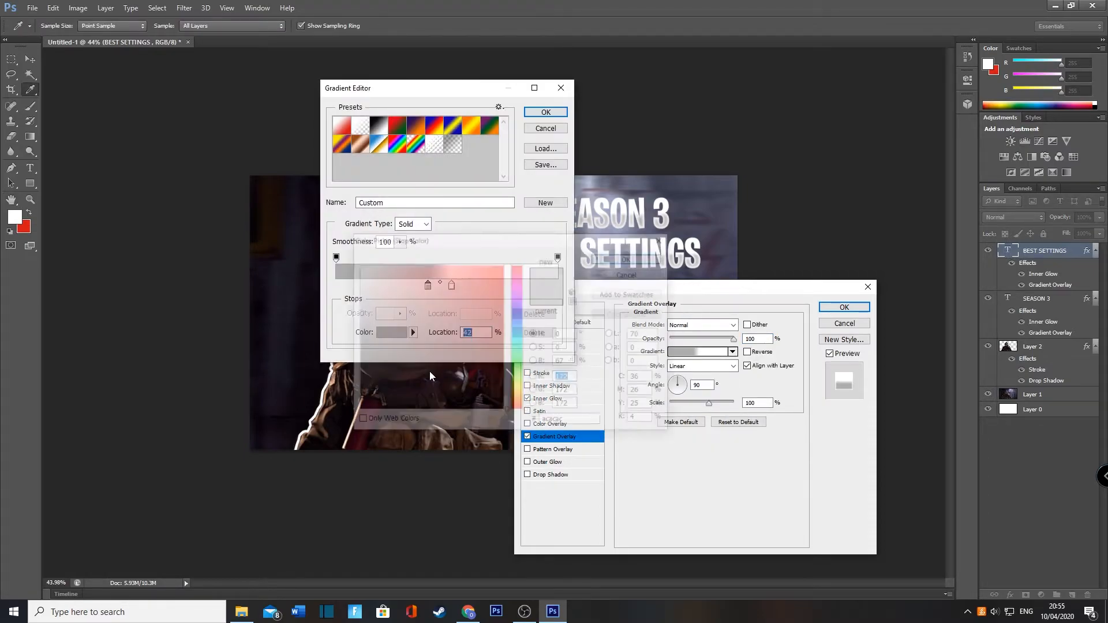
pyautogui.click(518, 398)
pyautogui.moveTo(517, 398); pyautogui.dragTo(516, 395)
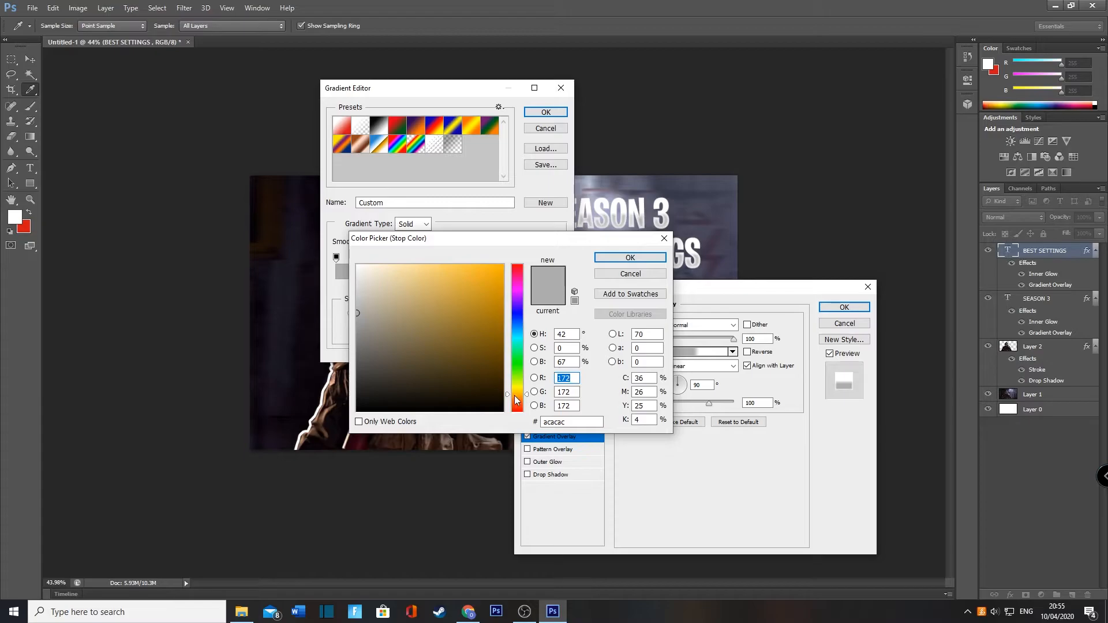
pyautogui.click(631, 257)
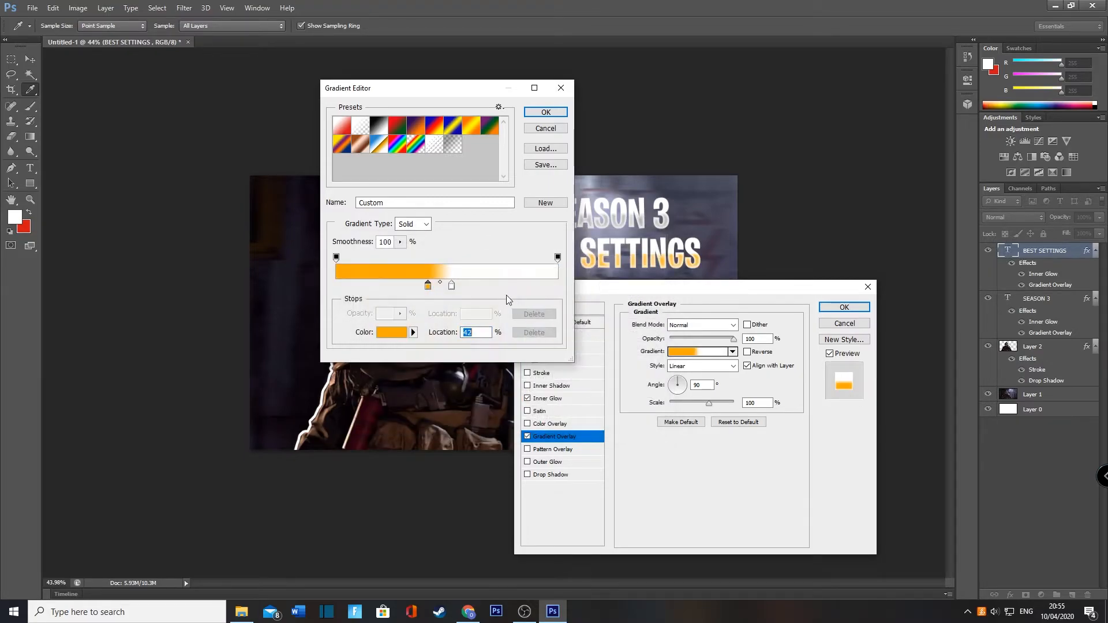
# Step: Change the white stop of the BEST SETTINGS gradient to yellow fff715 and accept the gradient
pyautogui.click(452, 286)
pyautogui.click(398, 332)
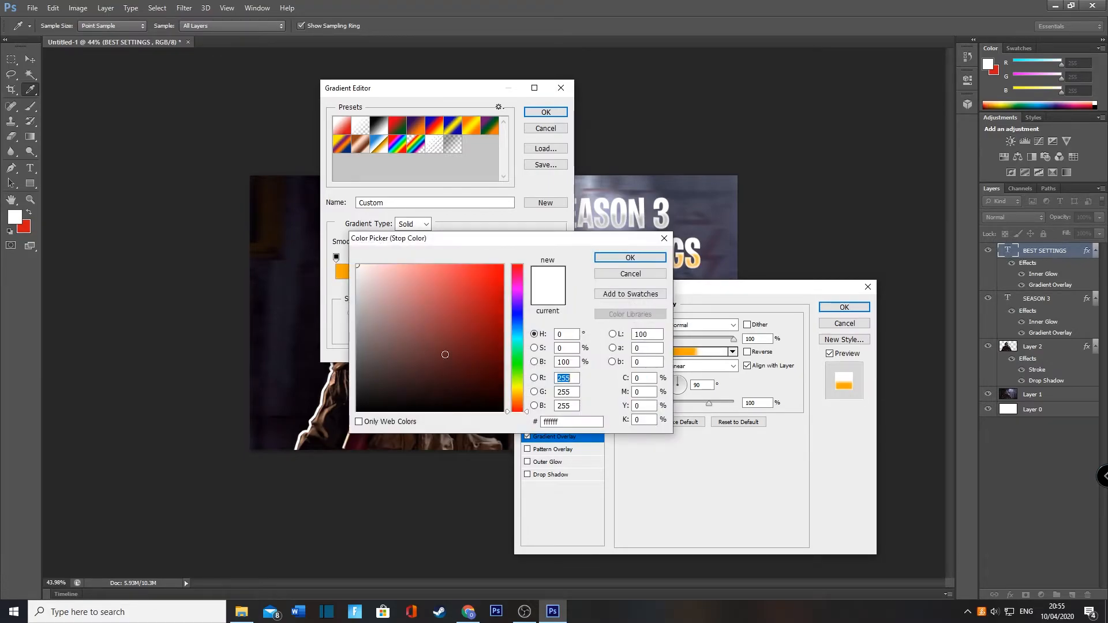
pyautogui.click(516, 388)
pyautogui.click(491, 266)
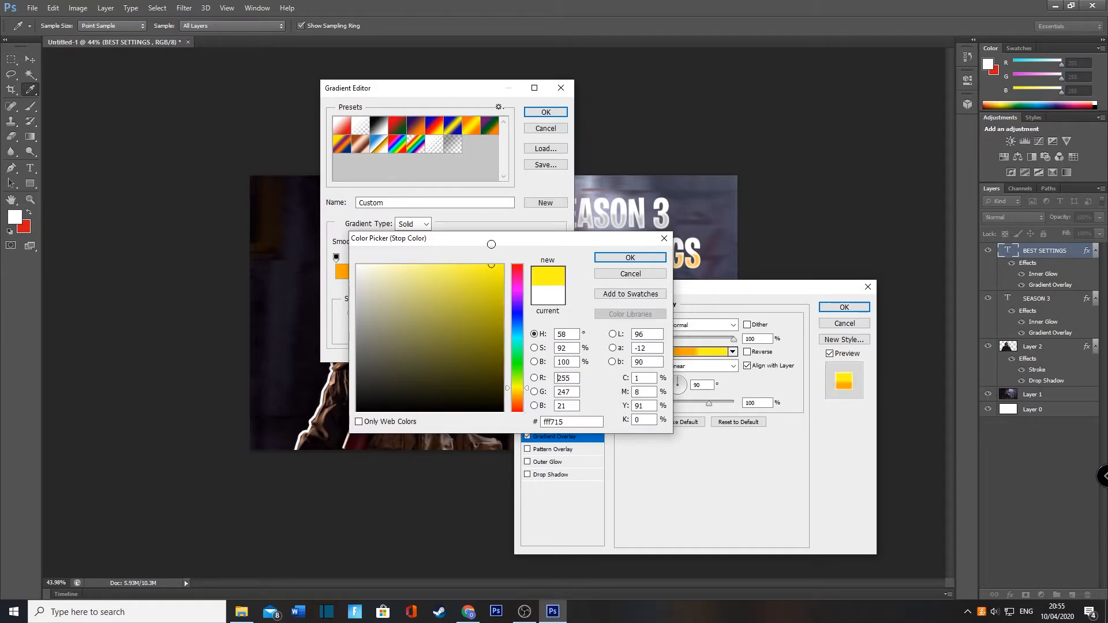
pyautogui.click(617, 258)
pyautogui.click(545, 112)
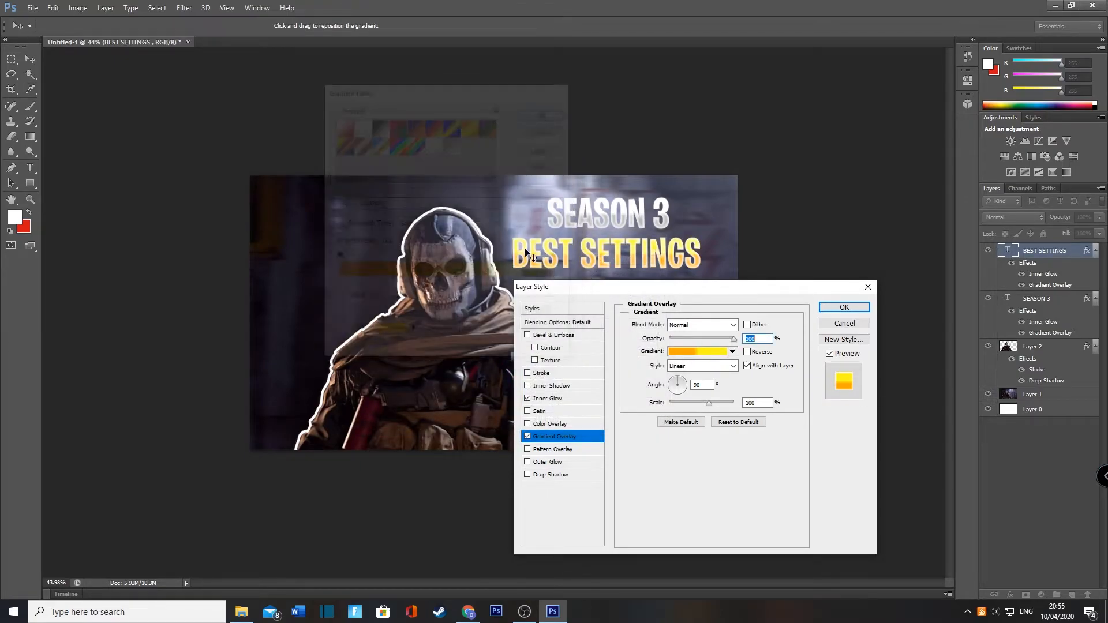
# Step: Recolour the BEST SETTINGS text's Inner Glow to yellow f6f044 and fine-tune its choke and size
pyautogui.click(549, 403)
pyautogui.click(661, 366)
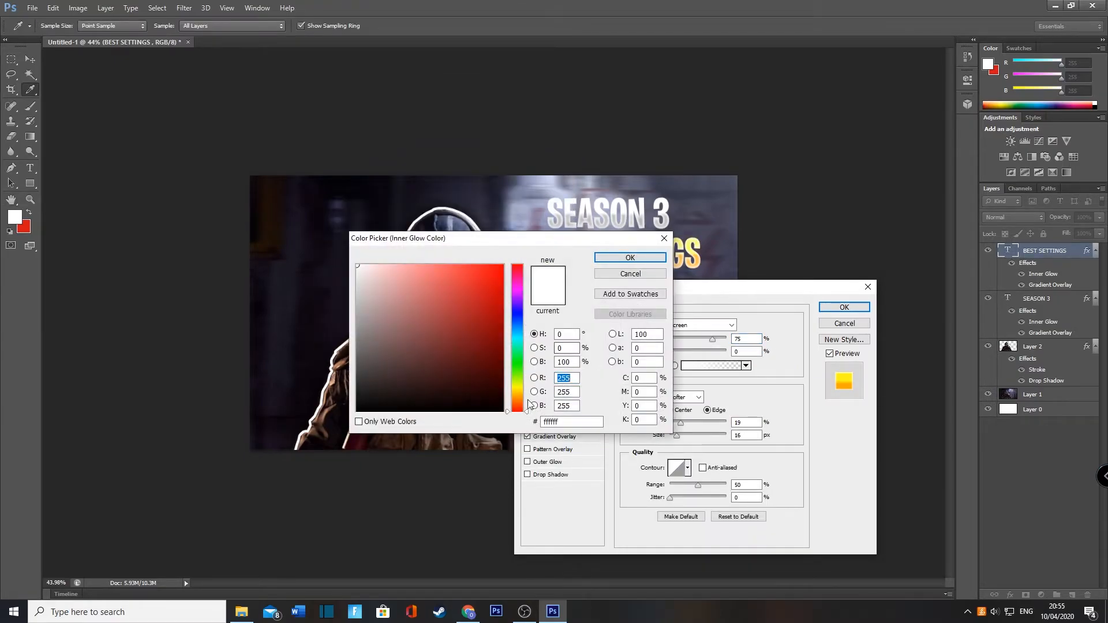
pyautogui.click(520, 396)
pyautogui.click(471, 266)
pyautogui.moveTo(473, 238); pyautogui.dragTo(380, 290)
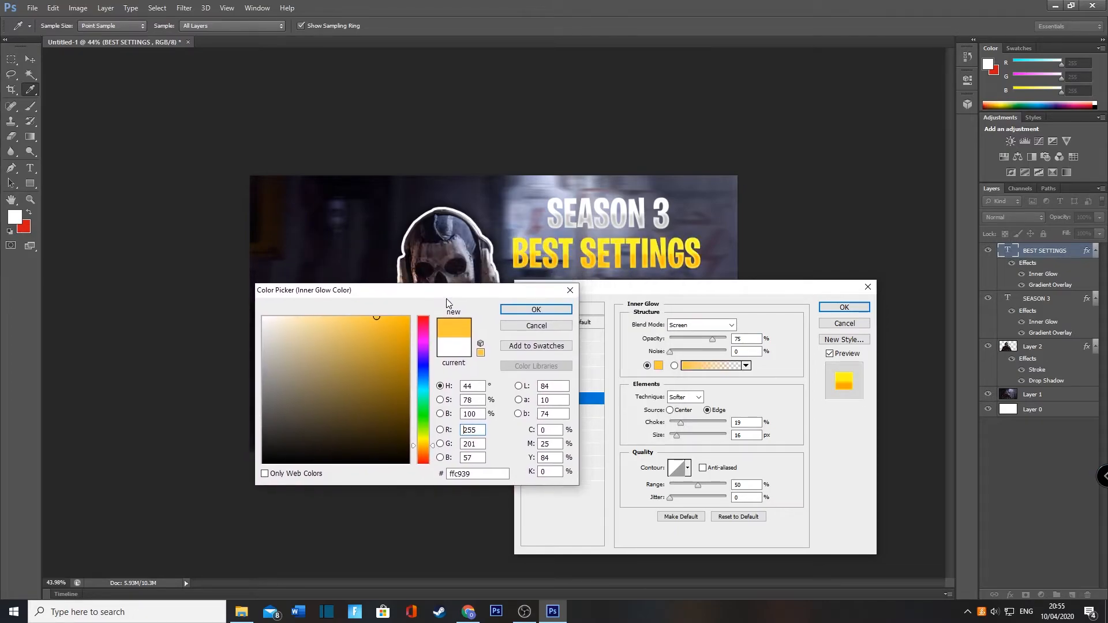
pyautogui.click(423, 440)
pyautogui.click(370, 322)
pyautogui.click(675, 436)
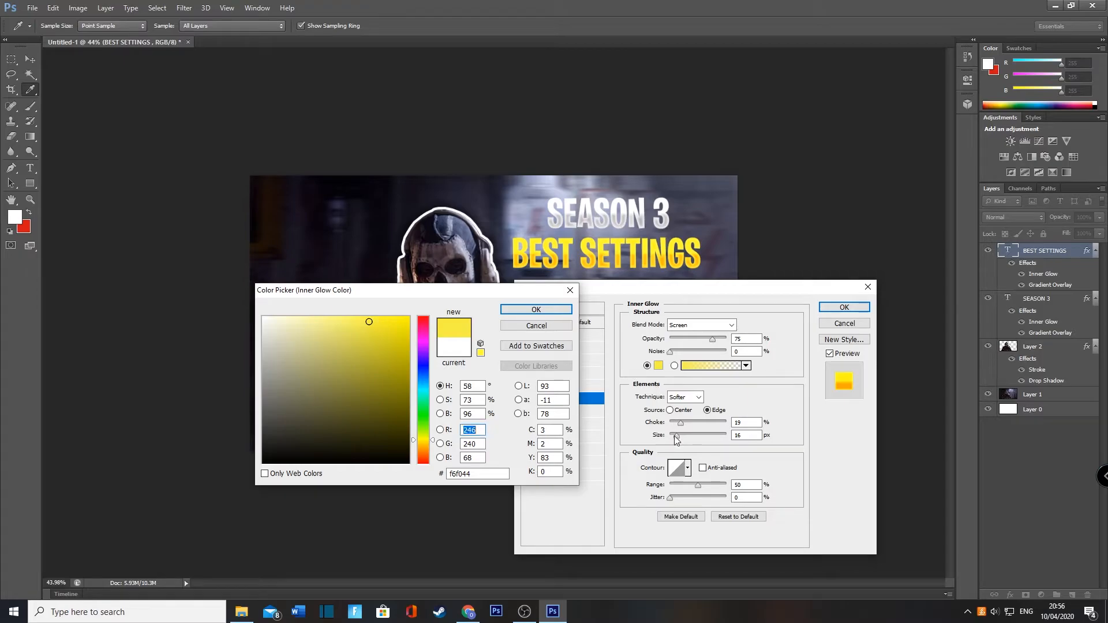
pyautogui.click(536, 310)
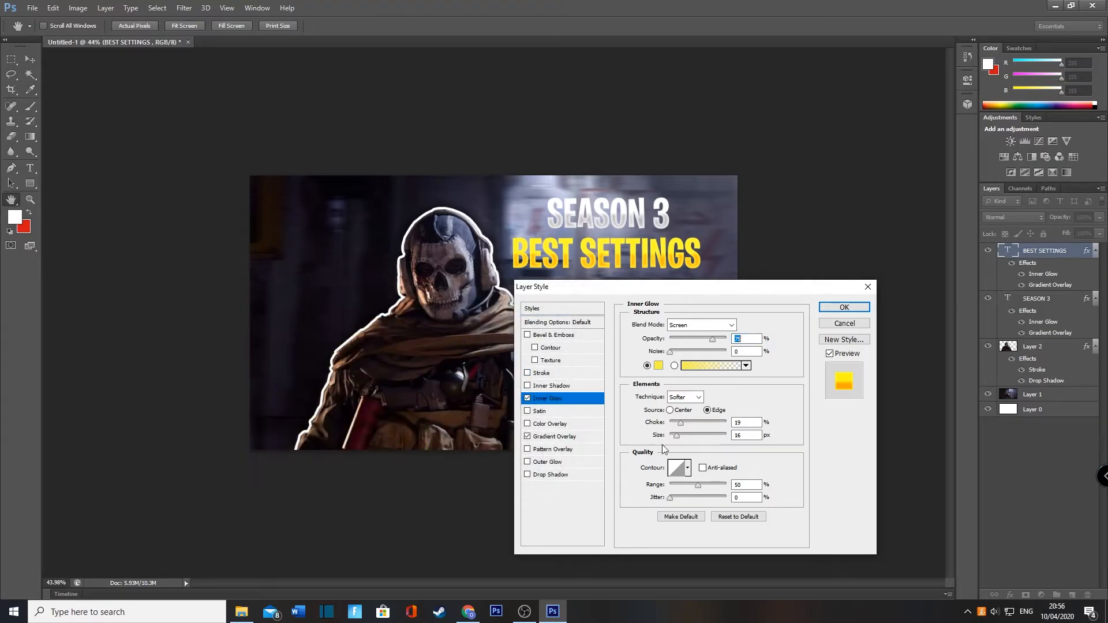
pyautogui.click(678, 438)
pyautogui.moveTo(680, 425); pyautogui.dragTo(675, 437)
pyautogui.click(844, 307)
# Step: Add a Drop Shadow to the BEST SETTINGS text with 0 px distance, 22% spread and an increased size
pyautogui.doubleClick(1072, 254)
pyautogui.click(559, 475)
pyautogui.moveTo(674, 376); pyautogui.dragTo(684, 407)
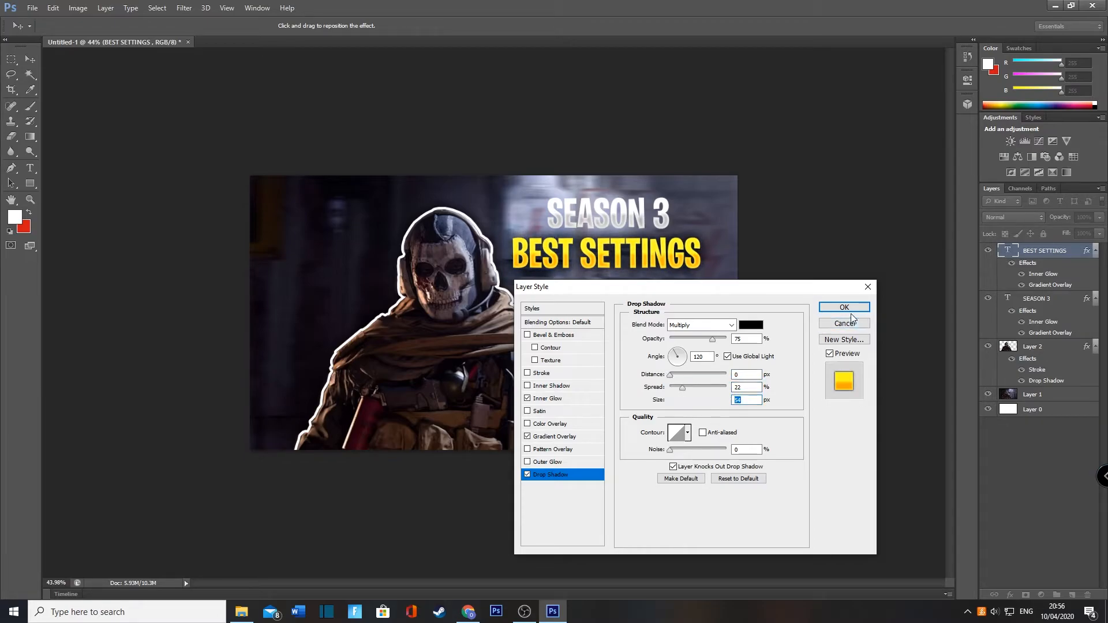
pyautogui.click(844, 307)
# Step: Add a Drop Shadow to the SEASON 3 text with 0 px distance, 31% spread and an increased size
pyautogui.doubleClick(1062, 309)
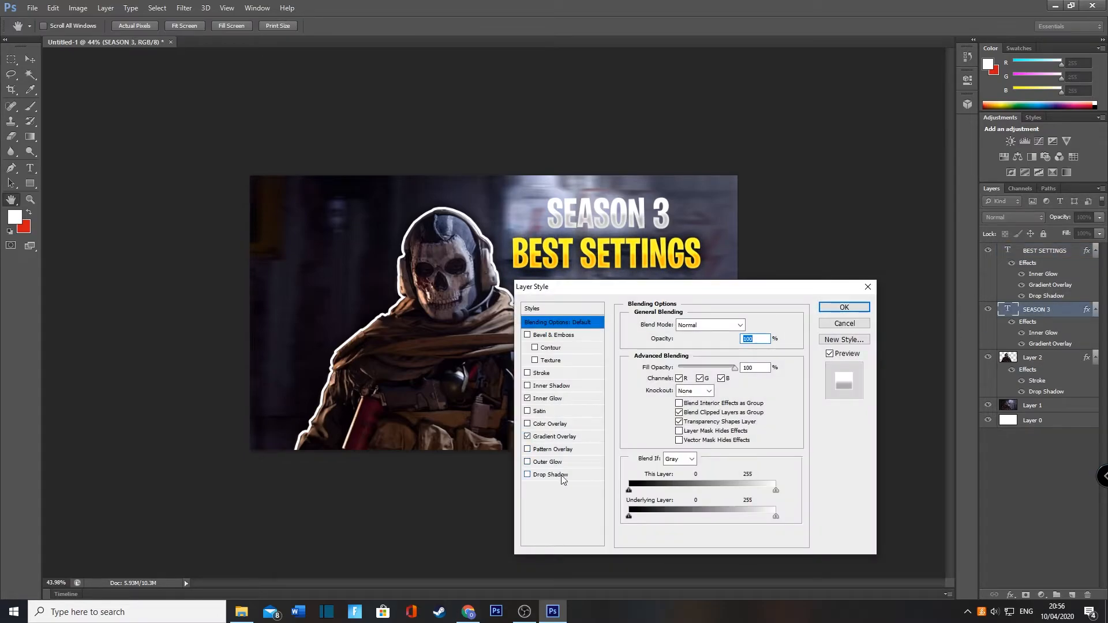
pyautogui.click(550, 474)
pyautogui.moveTo(671, 388); pyautogui.dragTo(677, 403)
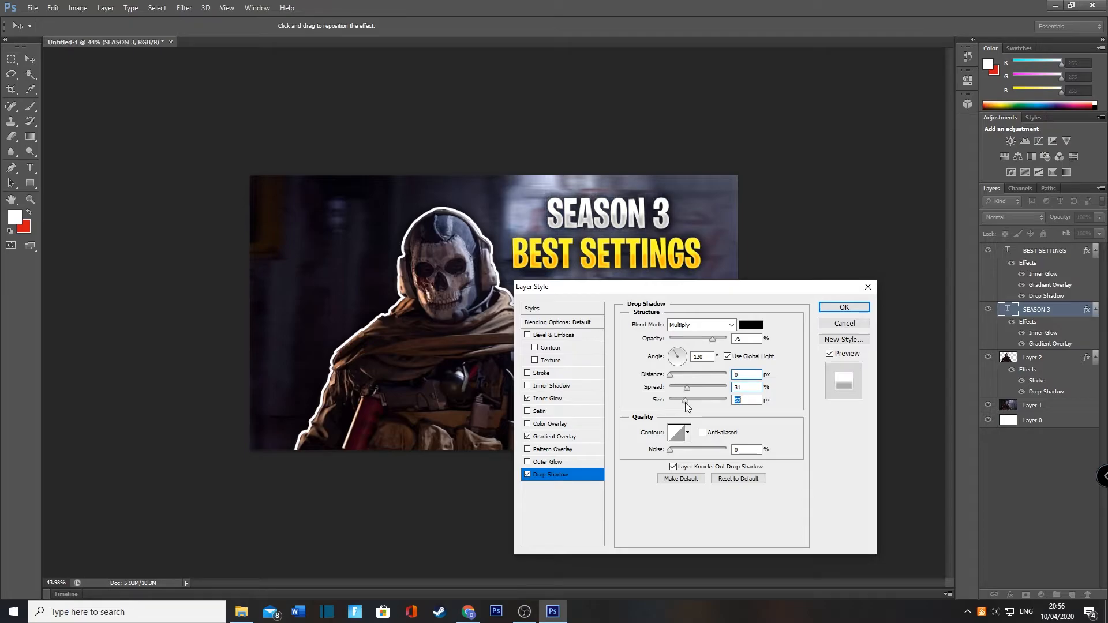
pyautogui.click(844, 307)
# Step: Duplicate the BEST SETTINGS text layer, place the copy beneath it and change its wording to AND SENSITIVITY
pyautogui.rightClick(1055, 250)
pyautogui.click(935, 170)
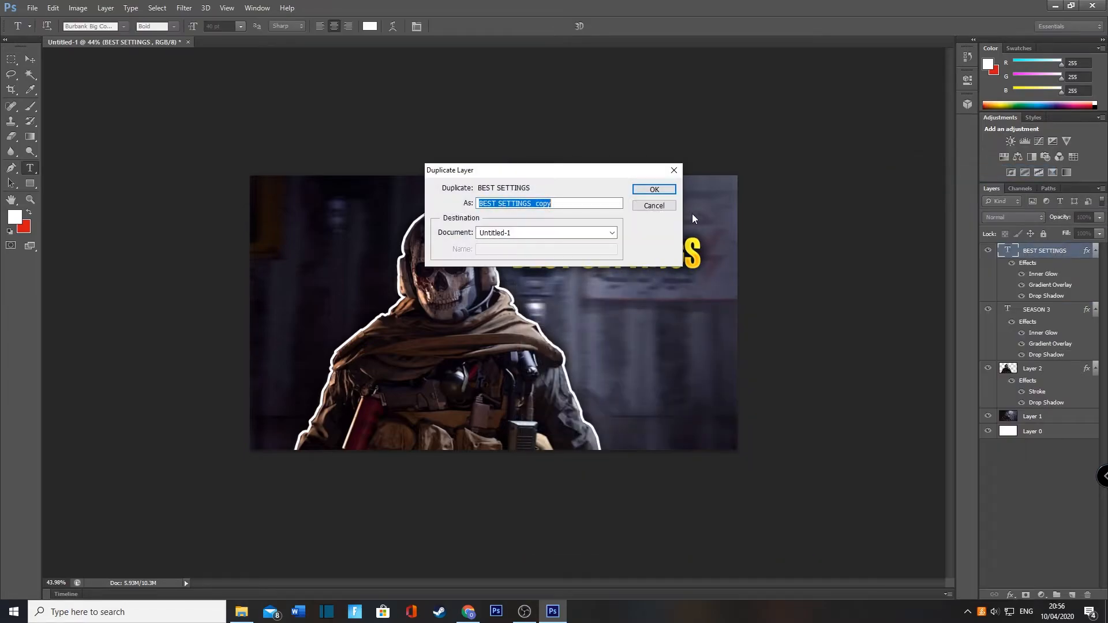
pyautogui.click(652, 188)
pyautogui.moveTo(703, 286); pyautogui.dragTo(503, 313)
pyautogui.write('AND SENSITIVITY')
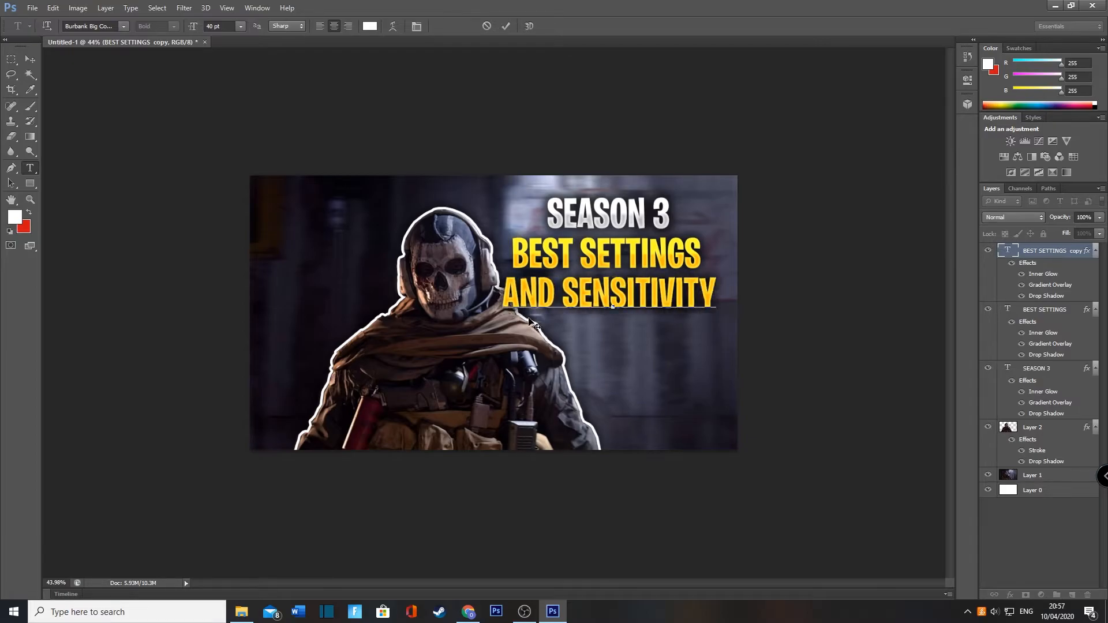
pyautogui.click(506, 26)
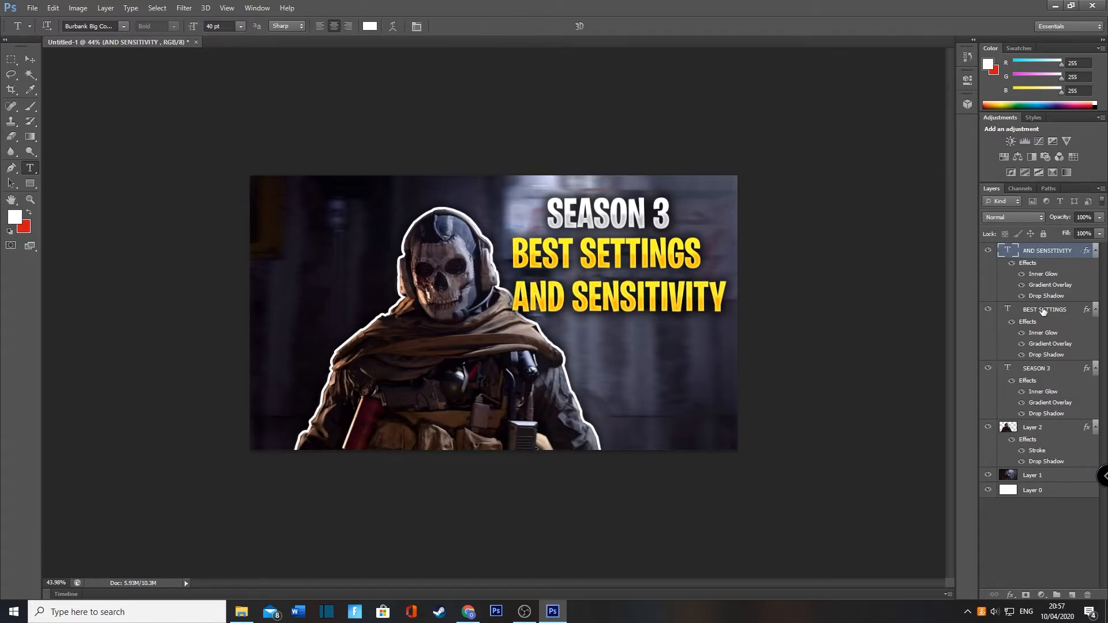
# Step: Shift the BEST SETTINGS and SEASON 3 text lines to the right so they sit centred above AND SENSITIVITY
pyautogui.click(1037, 309)
pyautogui.hotkey('ctrl', 't')
pyautogui.moveTo(645, 261); pyautogui.dragTo(665, 271)
pyautogui.click(579, 25)
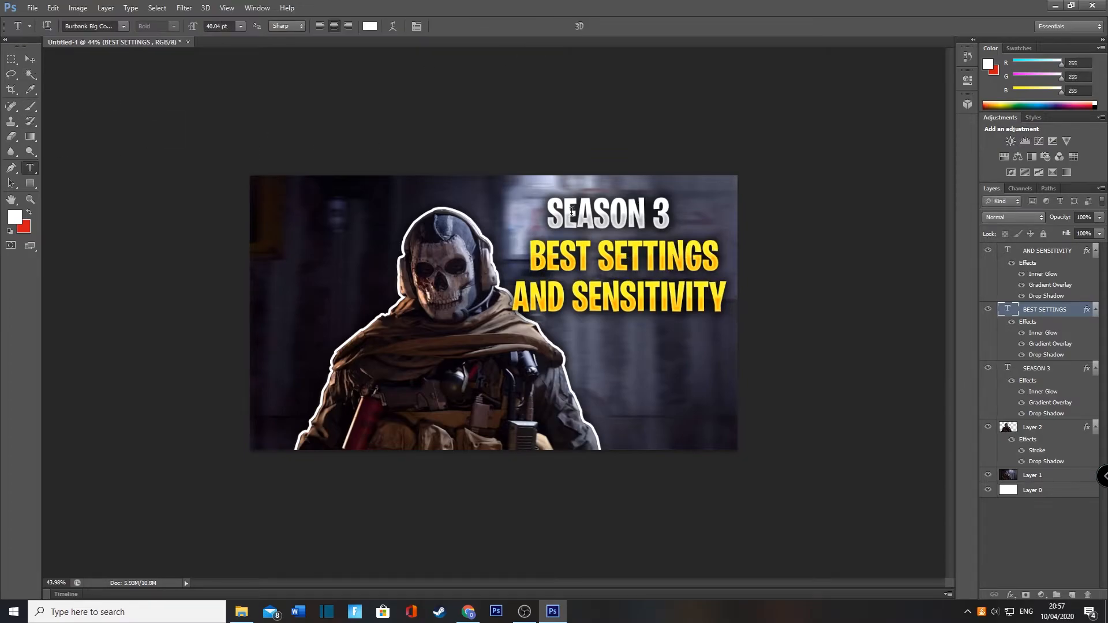
pyautogui.click(1048, 252)
pyautogui.click(1037, 369)
pyautogui.hotkey('ctrl', 't')
pyautogui.moveTo(700, 226); pyautogui.dragTo(716, 228)
pyautogui.click(505, 26)
# Step: Copy the white and red controller image from the Chrome image search and paste it into the Photoshop thumbnail above the text layers
pyautogui.click(1047, 250)
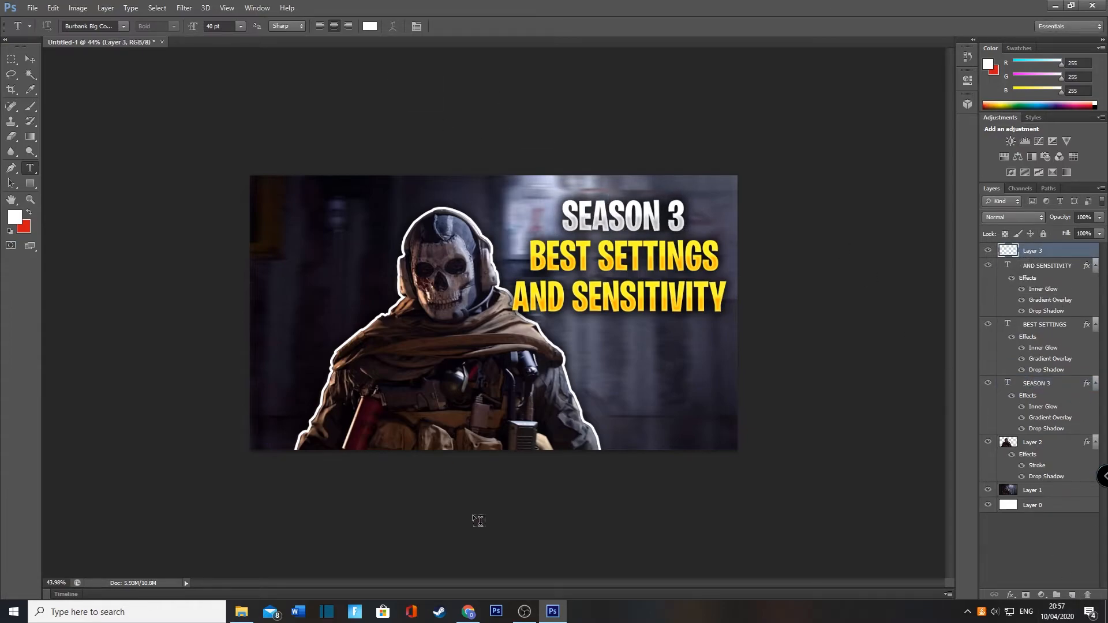
pyautogui.click(469, 612)
pyautogui.click(210, 9)
pyautogui.rightClick(827, 164)
pyautogui.click(862, 277)
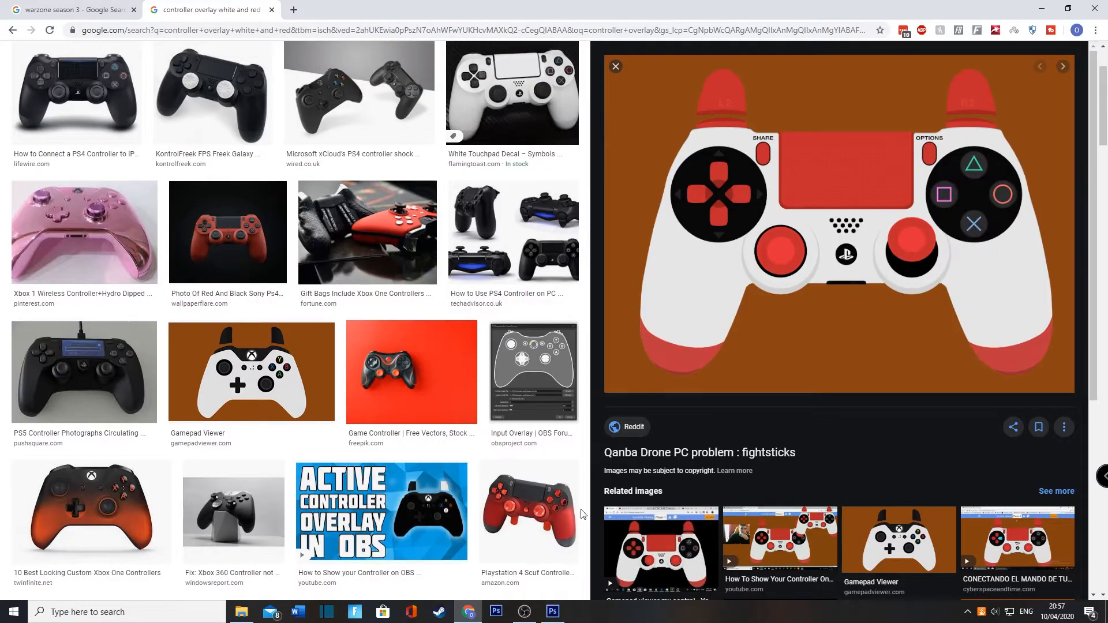
pyautogui.hotkey('alt', 'Tab')
pyautogui.hotkey('ctrl', 'v')
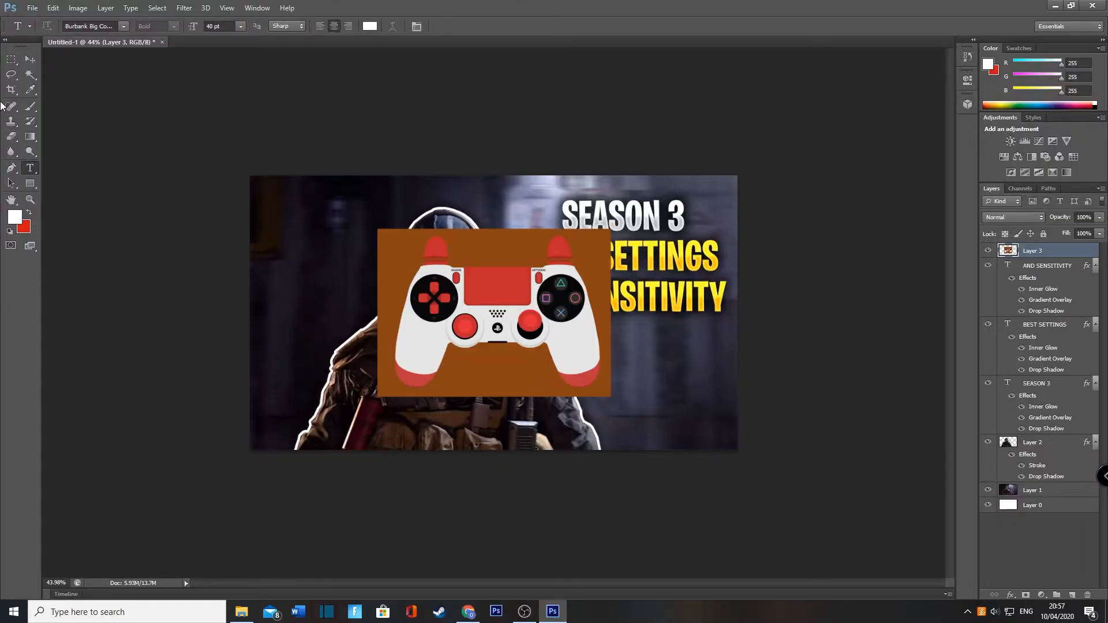
# Step: Remove the brown background around the controller with the Magic Wand and clear the selection
pyautogui.click(30, 74)
pyautogui.click(403, 246)
pyautogui.press('Delete')
pyautogui.click(14, 60)
pyautogui.hotkey('ctrl', 'd')
# Step: Trace a closed Pen path around the controller's left thumbstick and convert it into a selection
pyautogui.click(13, 168)
pyautogui.press('z')
pyautogui.moveTo(426, 261); pyautogui.dragTo(552, 343)
pyautogui.scroll(-3, 552, 344)
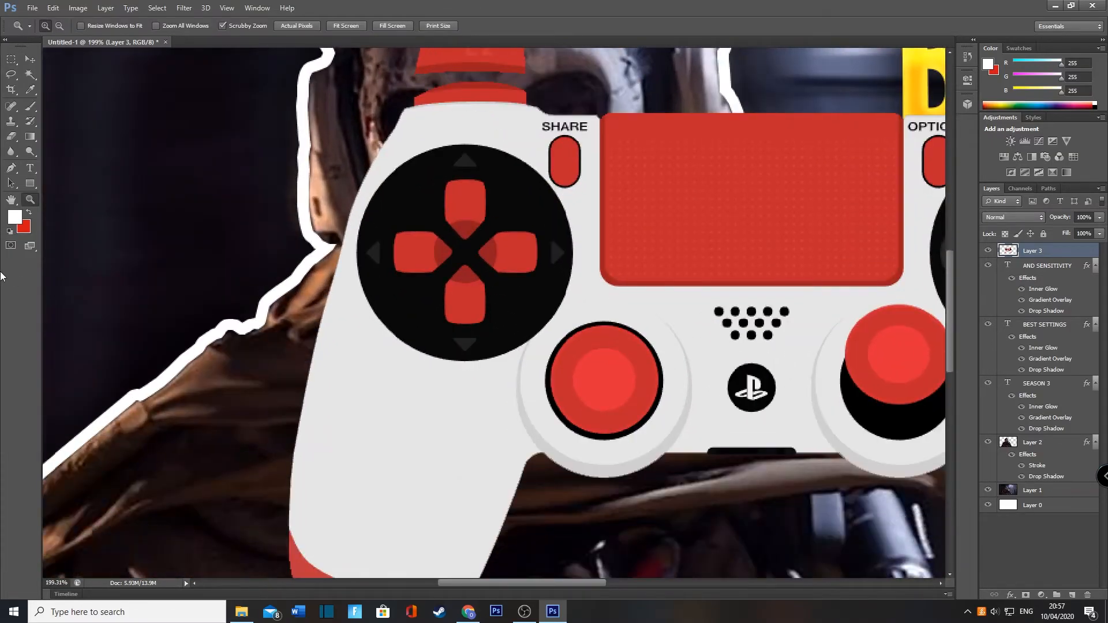
pyautogui.press('p')
pyautogui.click(524, 386)
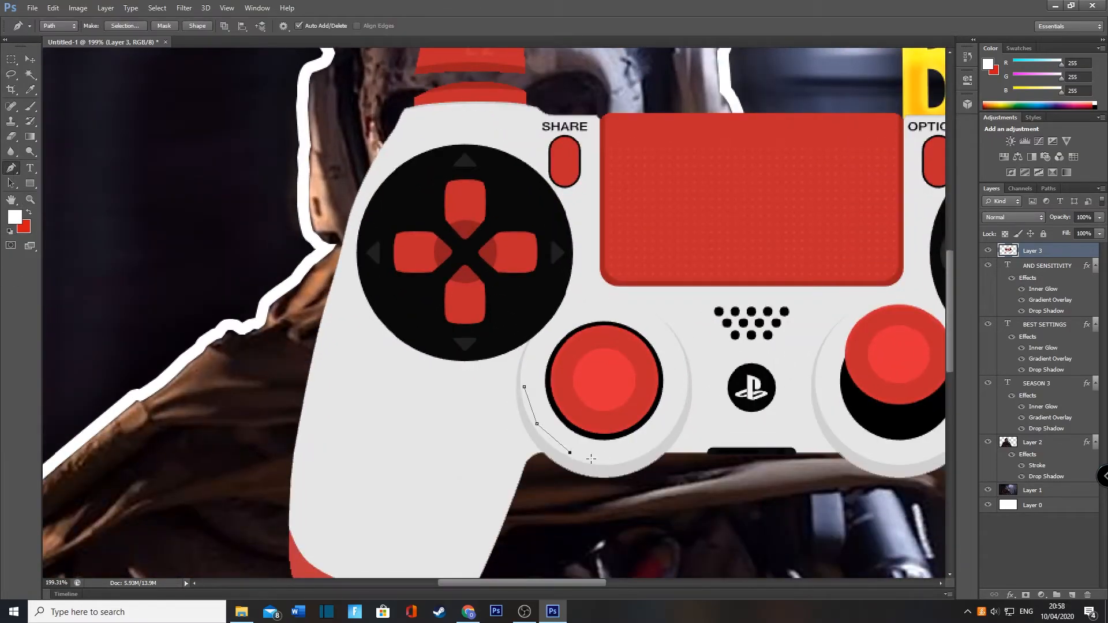
pyautogui.click(665, 436)
pyautogui.click(686, 376)
pyautogui.click(673, 338)
pyautogui.click(638, 310)
pyautogui.click(590, 303)
pyautogui.click(524, 387)
pyautogui.click(125, 25)
pyautogui.click(603, 186)
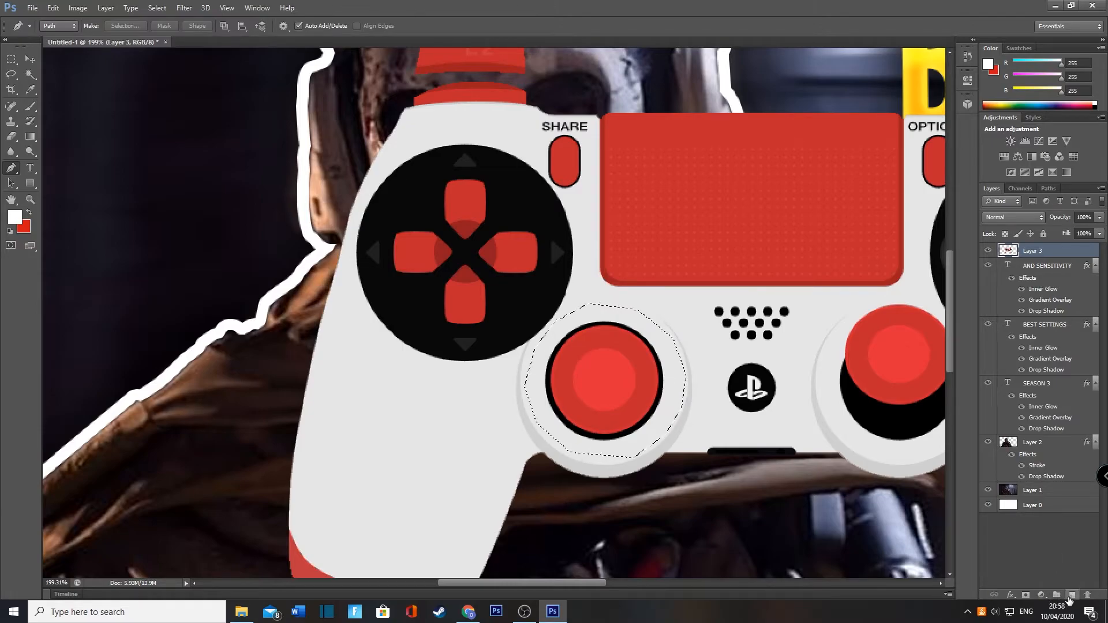
# Step: Cover the controller's right thumbstick with a copy of the left one and merge the copy into the controller layer
pyautogui.hotkey('ctrl', 'j')
pyautogui.hotkey('ctrl', 't')
pyautogui.moveTo(611, 388); pyautogui.dragTo(896, 389)
pyautogui.moveTo(530, 583); pyautogui.dragTo(594, 584)
pyautogui.moveTo(553, 421); pyautogui.dragTo(558, 424)
pyautogui.moveTo(658, 334); pyautogui.dragTo(375, 239)
pyautogui.moveTo(586, 407); pyautogui.dragTo(587, 404)
pyautogui.click(579, 28)
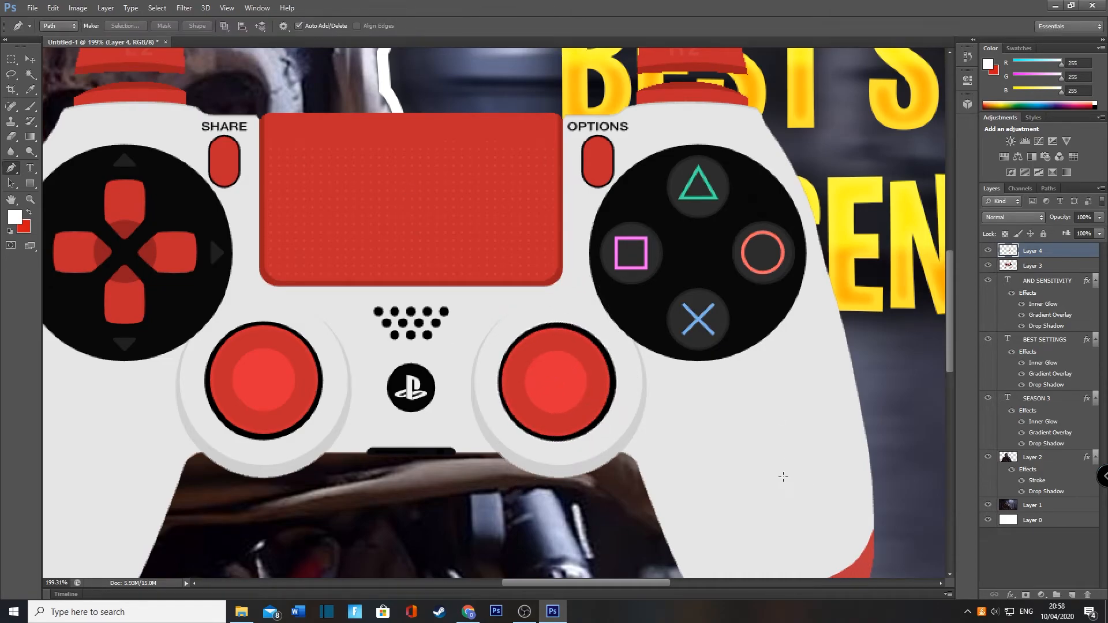
pyautogui.rightClick(1042, 255)
pyautogui.click(946, 423)
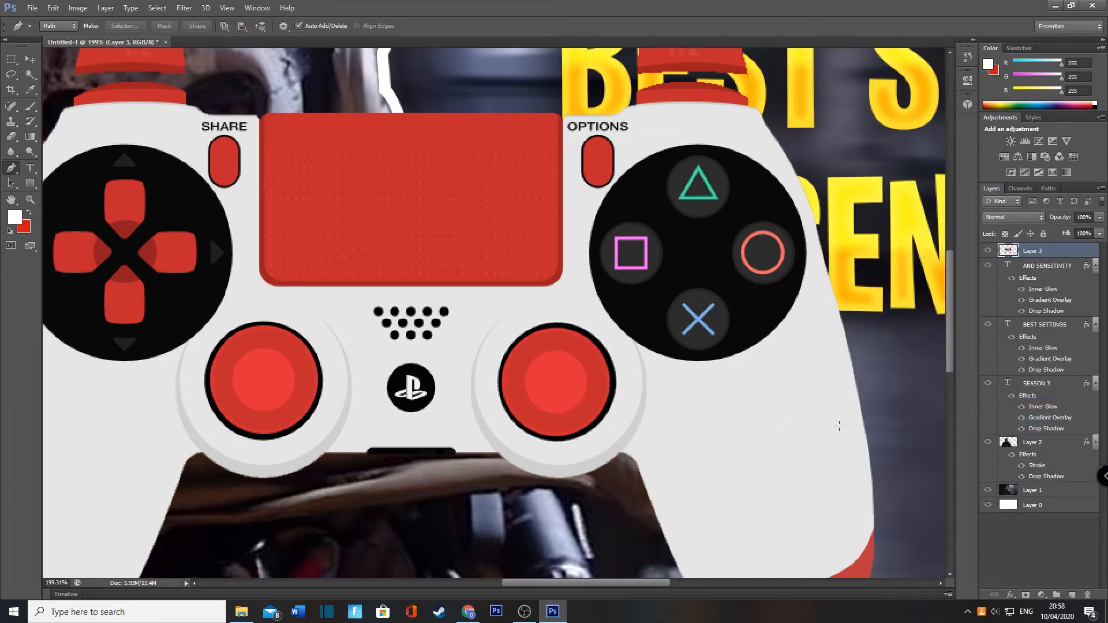
# Step: Scale the controller down to about 63% and position it beneath the AND SENSITIVITY text
pyautogui.moveTo(807, 417); pyautogui.dragTo(754, 426)
pyautogui.hotkey('ctrl', '0')
pyautogui.hotkey('ctrl', 't')
pyautogui.moveTo(574, 387); pyautogui.dragTo(754, 465)
pyautogui.moveTo(518, 272); pyautogui.dragTo(640, 363)
pyautogui.moveTo(776, 436); pyautogui.dragTo(779, 400)
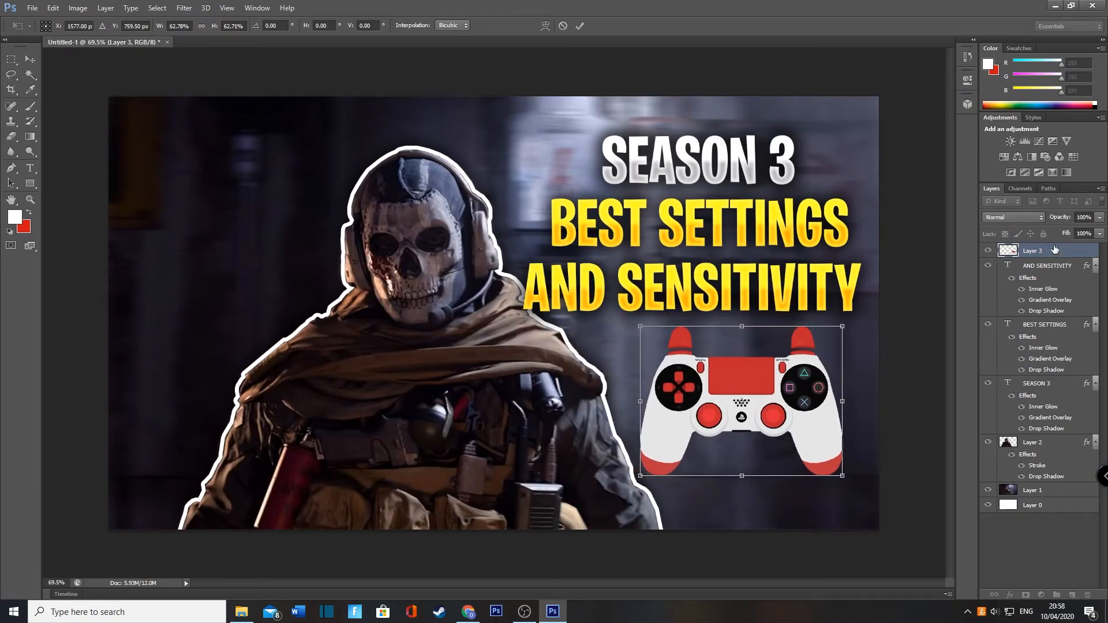
pyautogui.press('Return')
# Step: Add a Drop Shadow with 0 px distance and 13% spread to the controller, and create an empty layer above it
pyautogui.press('p')
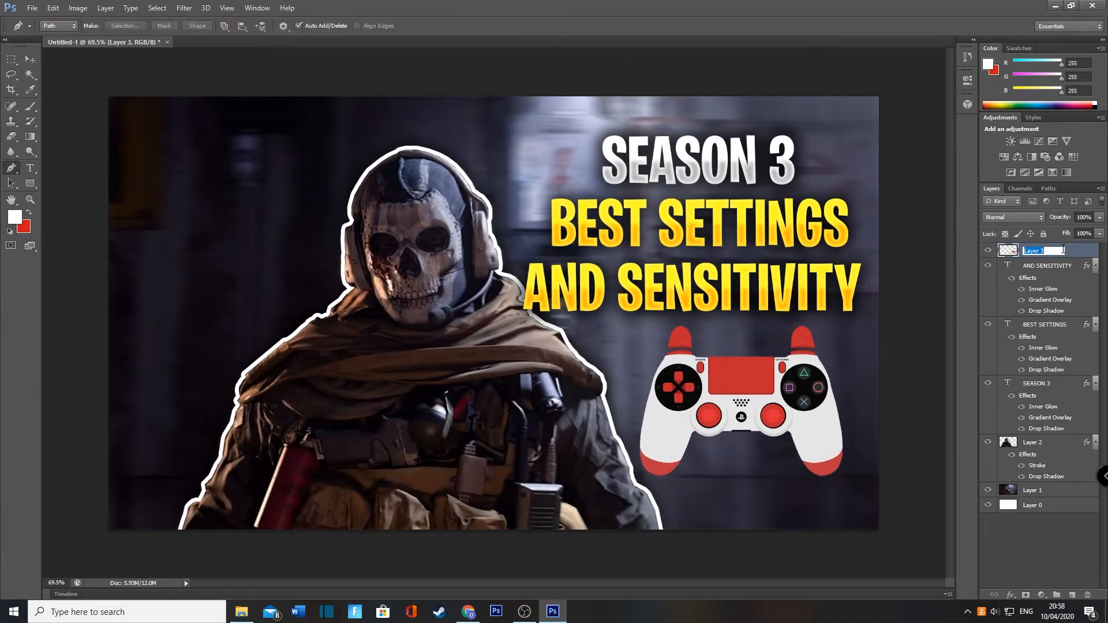
pyautogui.doubleClick(1085, 251)
pyautogui.click(551, 474)
pyautogui.moveTo(674, 388); pyautogui.dragTo(677, 386)
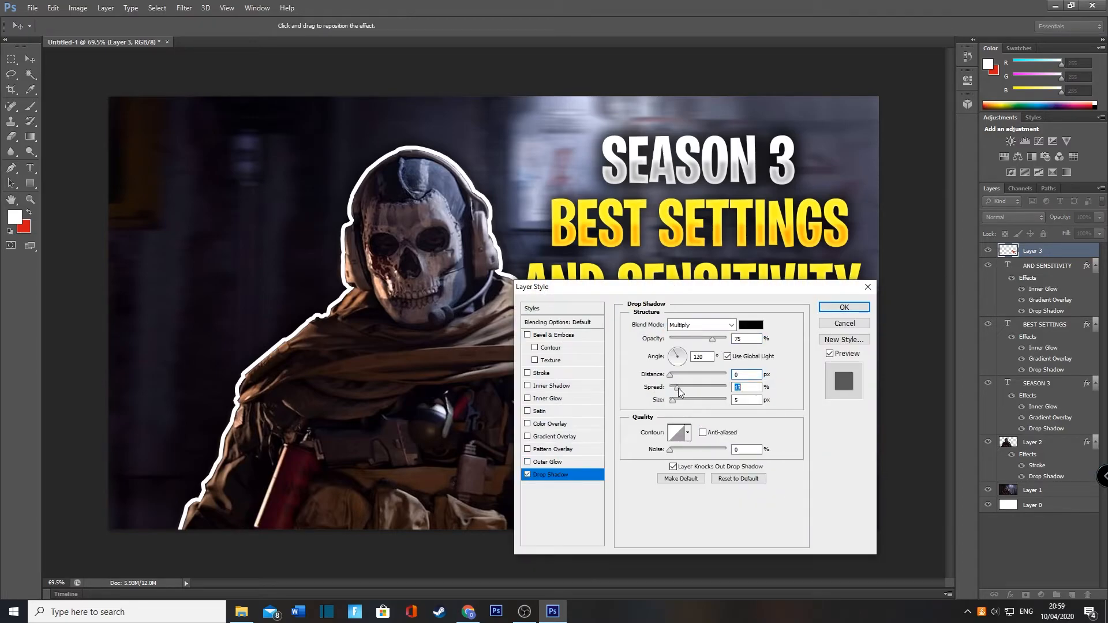
pyautogui.press('Return')
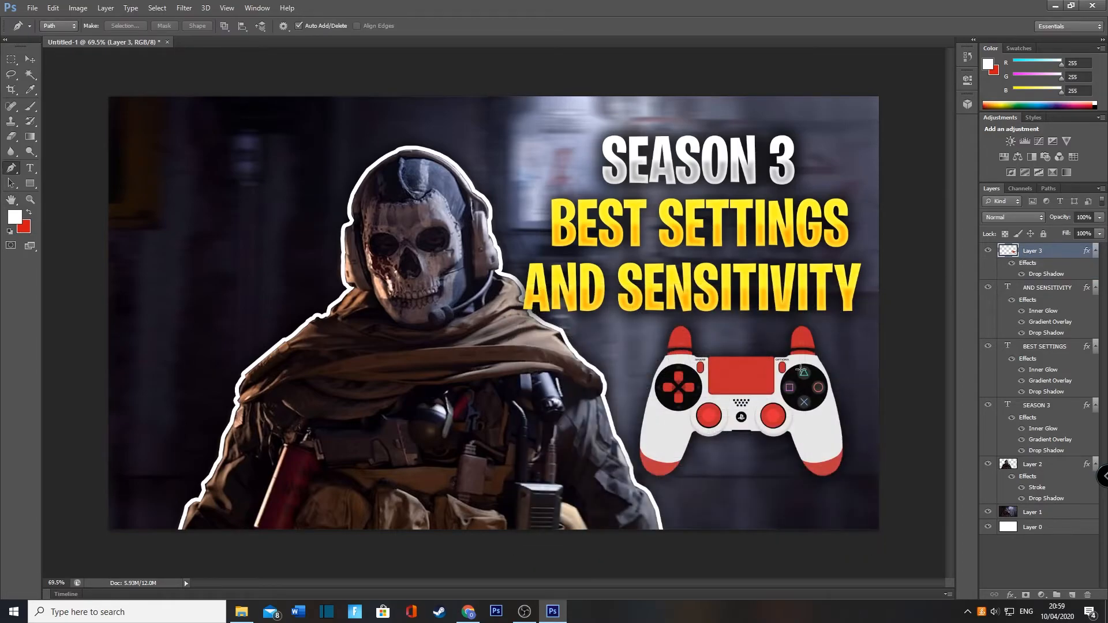
pyautogui.click(1071, 595)
# Step: Create a new document using the 1920 px X 1080 px preset with a white background
pyautogui.click(33, 8)
pyautogui.click(36, 17)
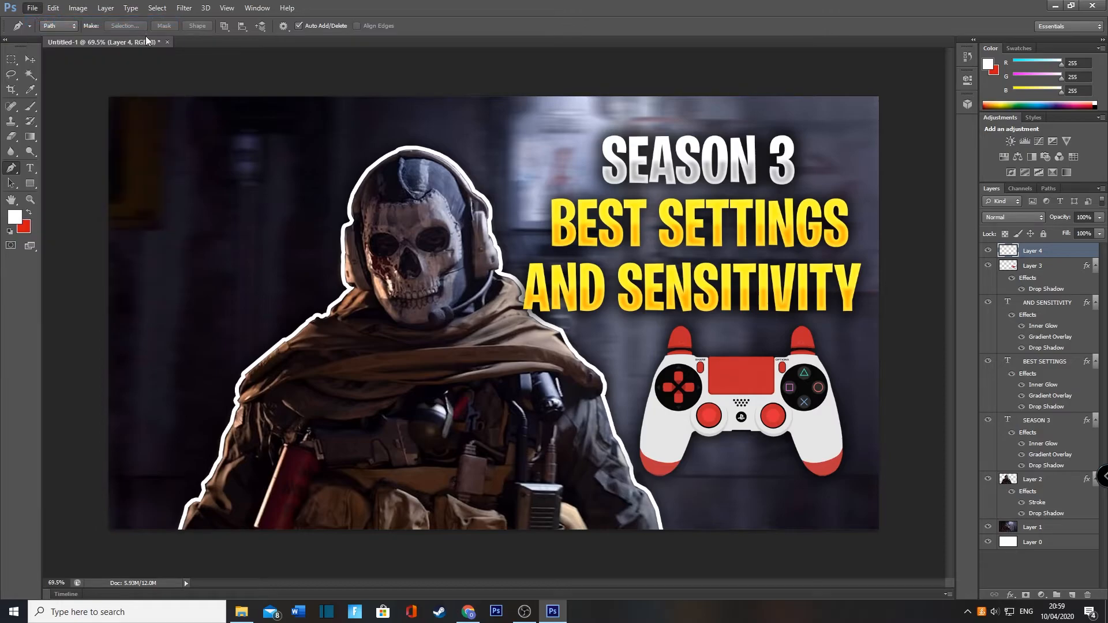
pyautogui.click(646, 165)
pyautogui.click(268, 42)
pyautogui.click(33, 8)
pyautogui.click(36, 17)
pyautogui.click(519, 175)
pyautogui.click(495, 214)
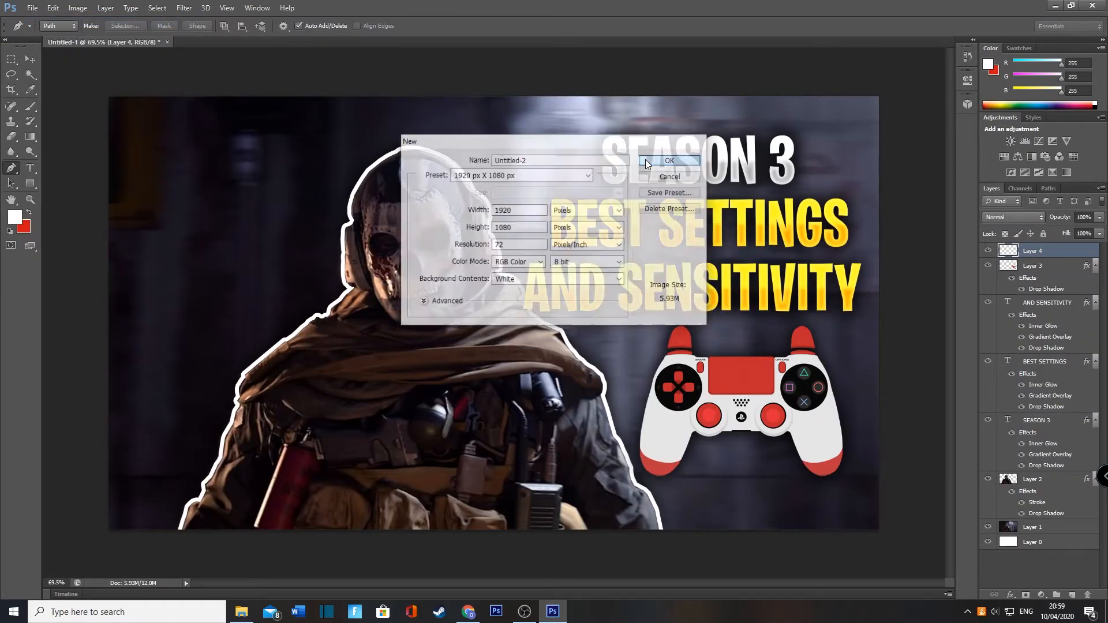
pyautogui.click(646, 164)
# Step: Set the foreground colour to light red (255, 90, 90) and fill the canvas with a vertical gradient from light red down to red
pyautogui.click(19, 214)
pyautogui.moveTo(381, 341); pyautogui.dragTo(357, 315)
pyautogui.click(536, 309)
pyautogui.press('p')
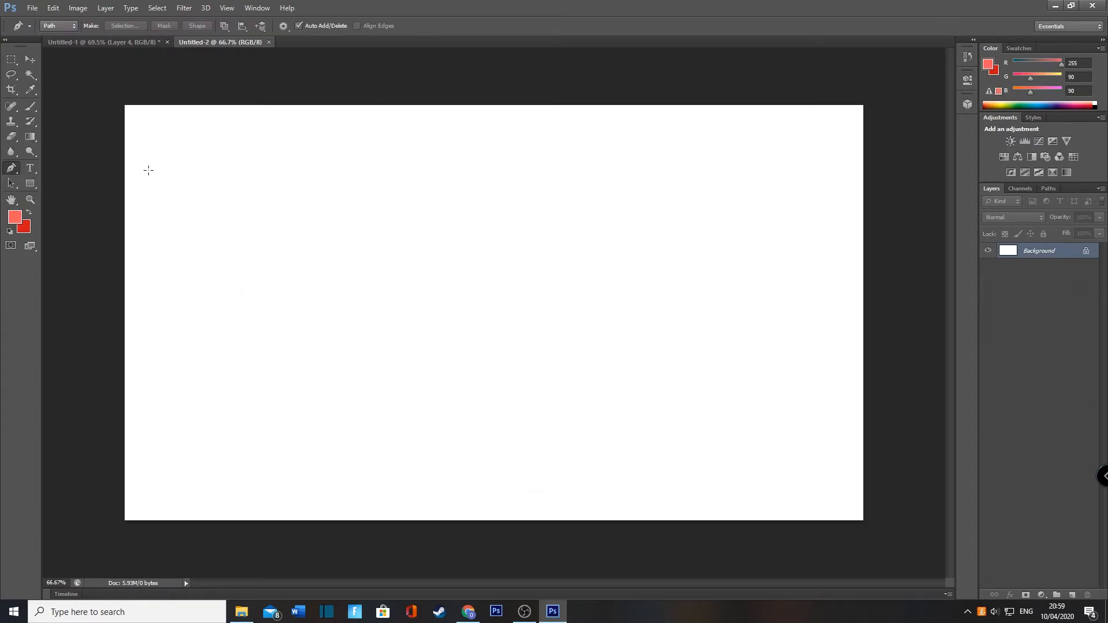
pyautogui.press('g')
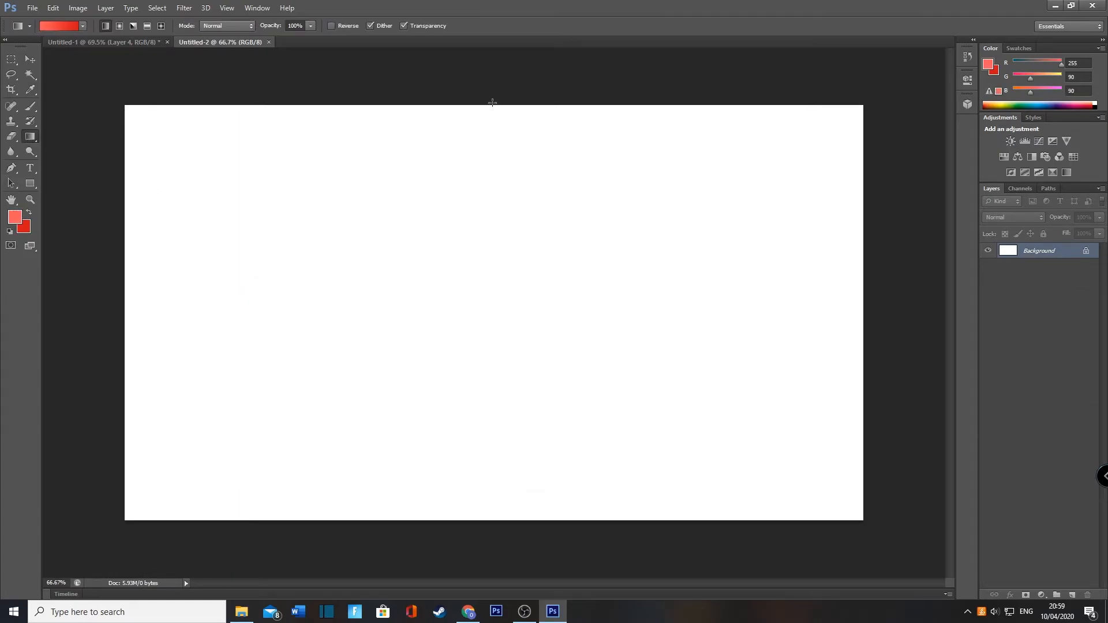
pyautogui.moveTo(497, 104); pyautogui.dragTo(497, 466)
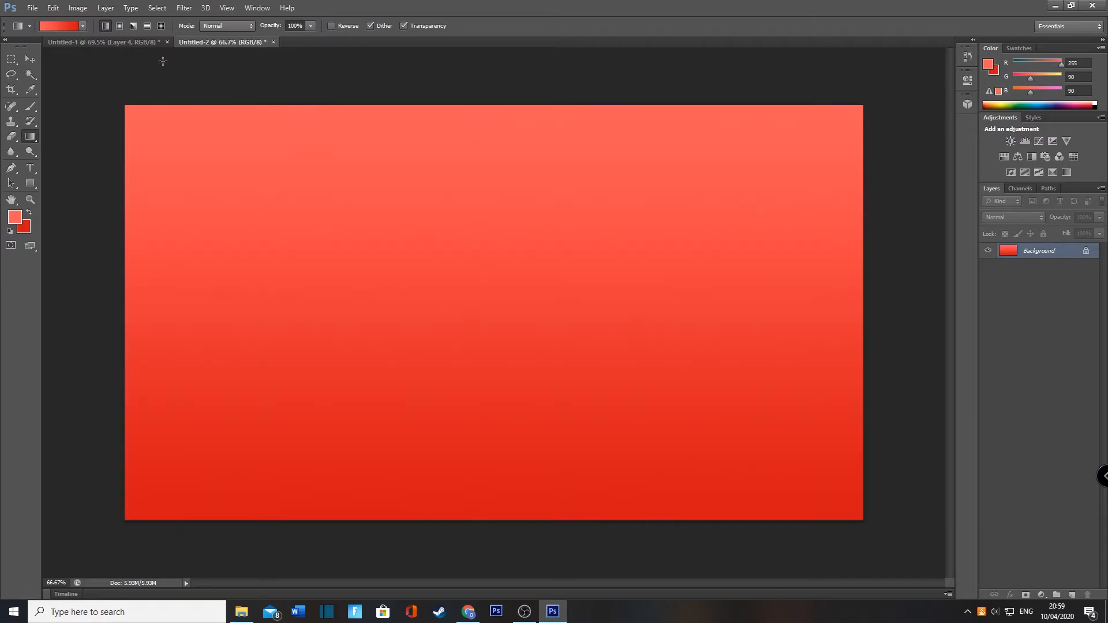
# Step: Apply the Wave filter to the red gradient with wavelength 74 to 75 and amplitude 128 to 175 to make vertical stripes
pyautogui.click(192, 9)
pyautogui.moveTo(231, 91)
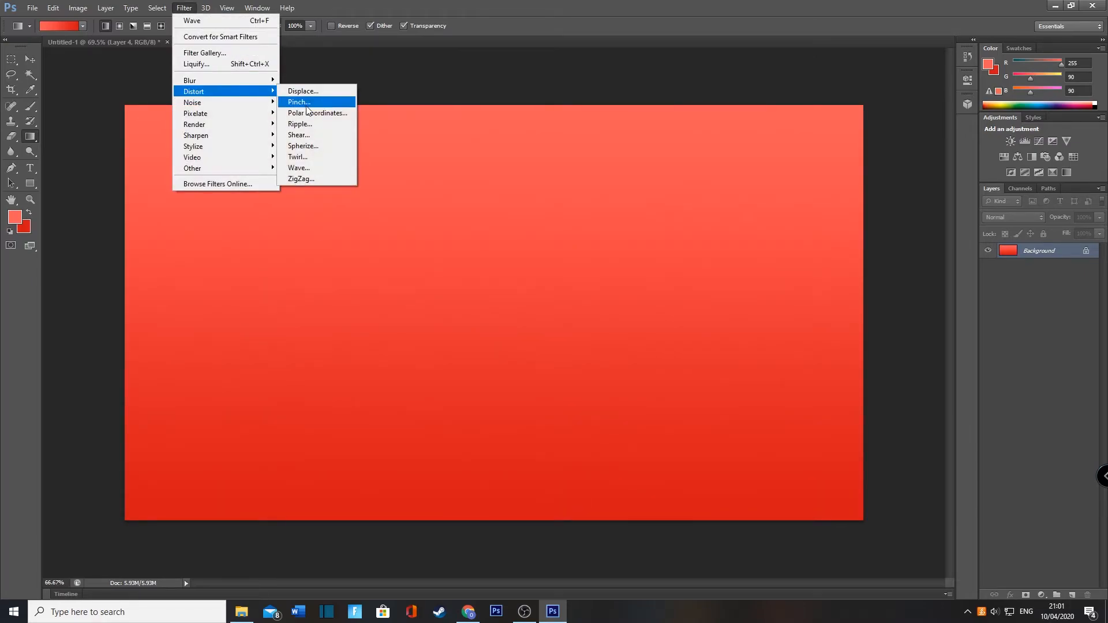
pyautogui.click(299, 167)
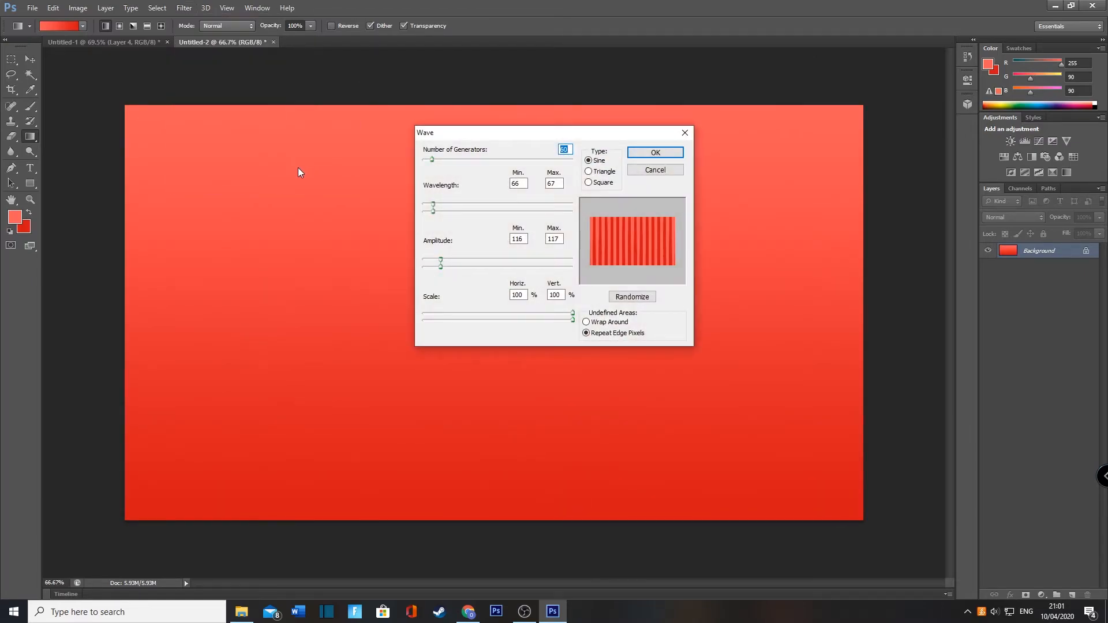
pyautogui.moveTo(441, 263); pyautogui.dragTo(445, 265)
pyautogui.moveTo(437, 213); pyautogui.dragTo(436, 209)
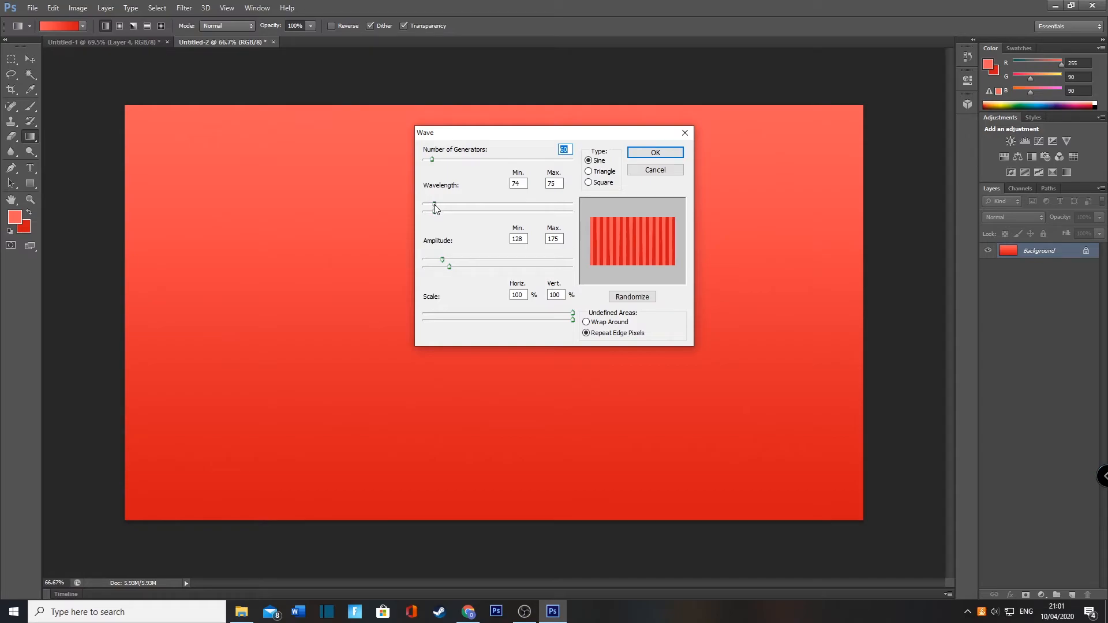
pyautogui.click(664, 160)
# Step: Turn the stripes into a sunburst with the Polar Coordinates filter set to Rectangular to Polar
pyautogui.click(188, 8)
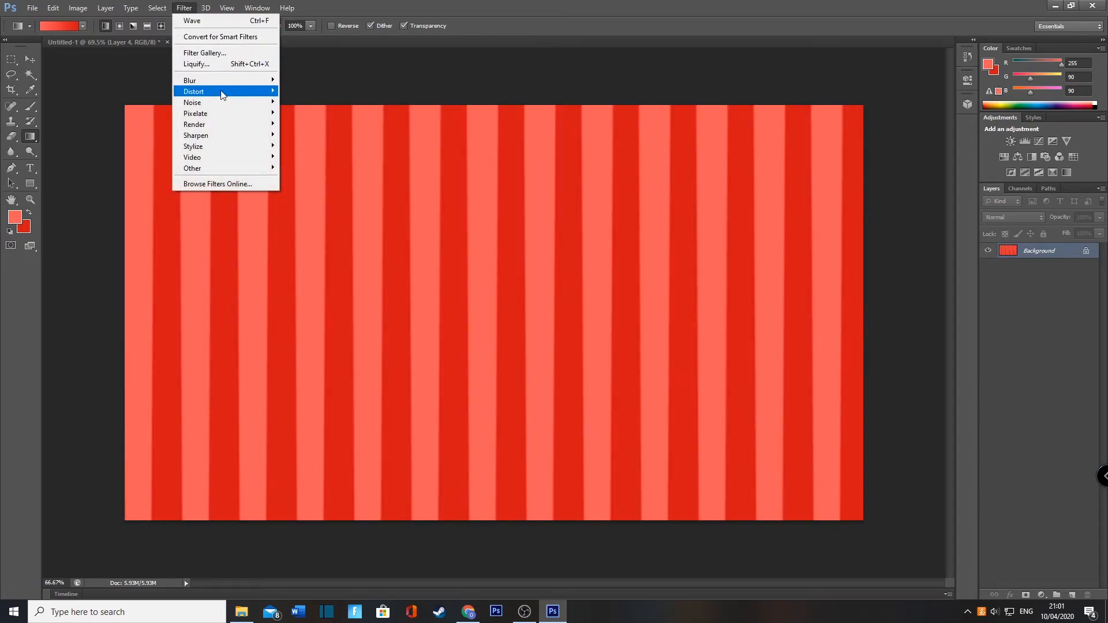
pyautogui.moveTo(254, 92)
pyautogui.click(329, 113)
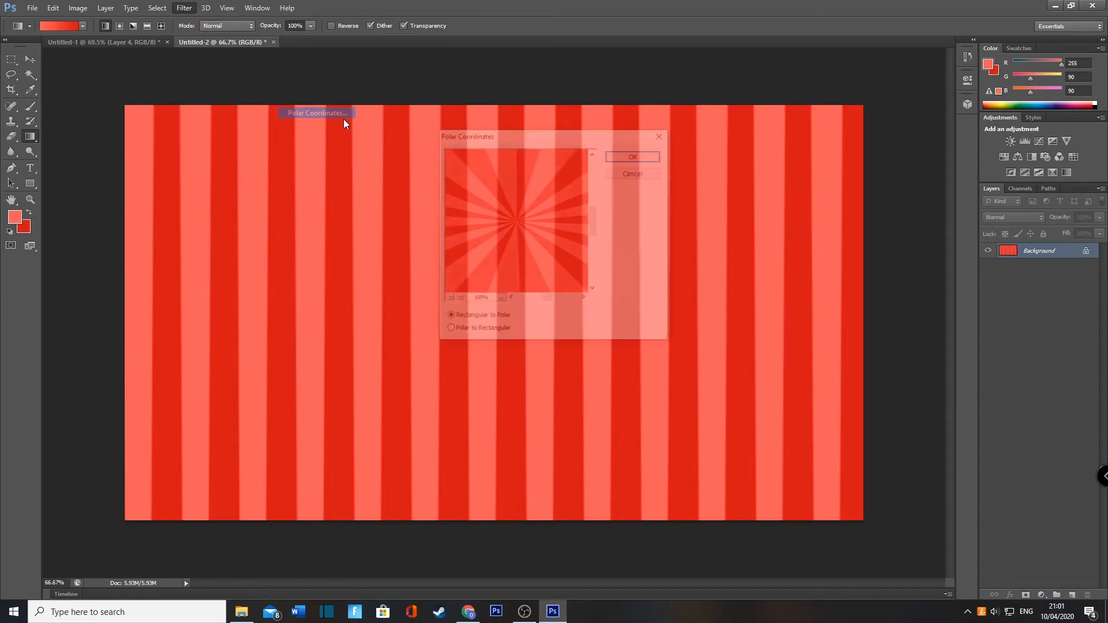
pyautogui.click(642, 157)
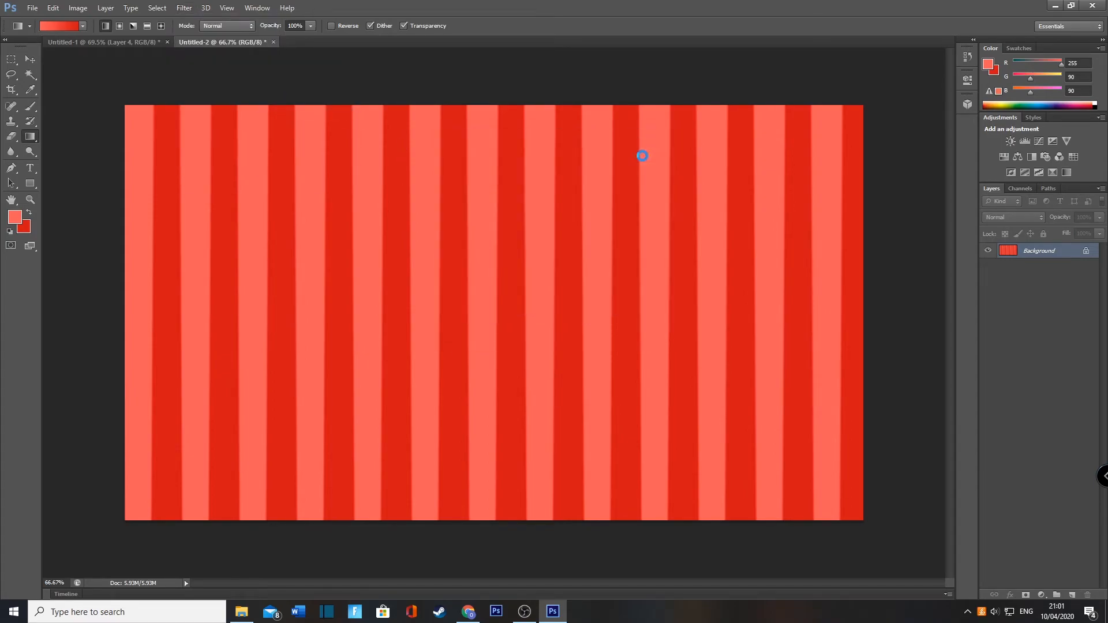
# Step: Duplicate the sunburst background layer into the Untitled-1 document
pyautogui.rightClick(1021, 255)
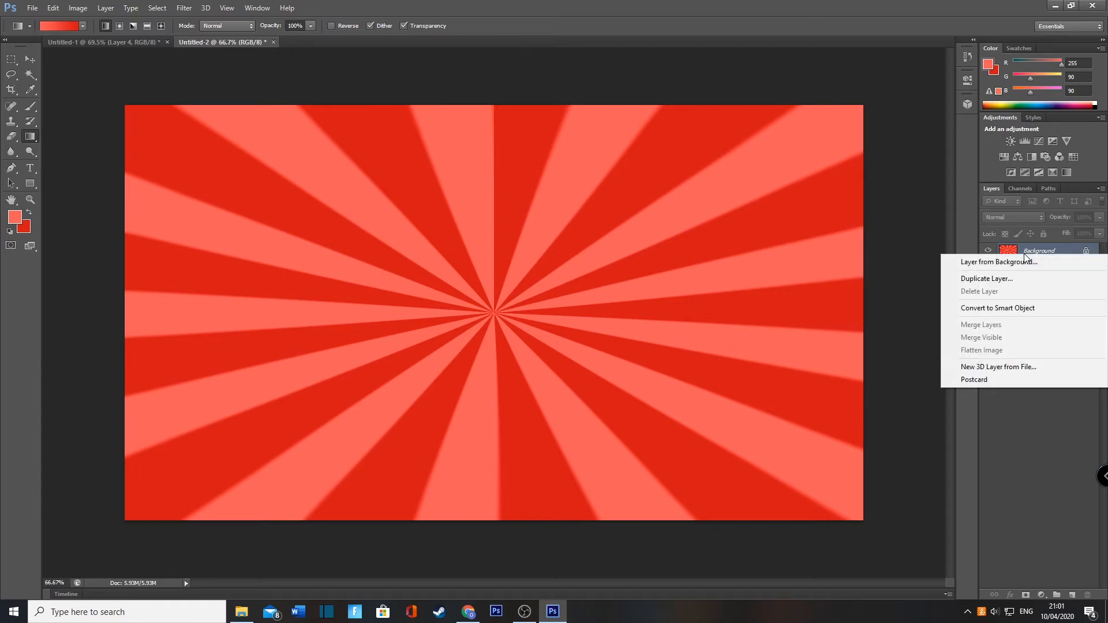
pyautogui.click(1016, 280)
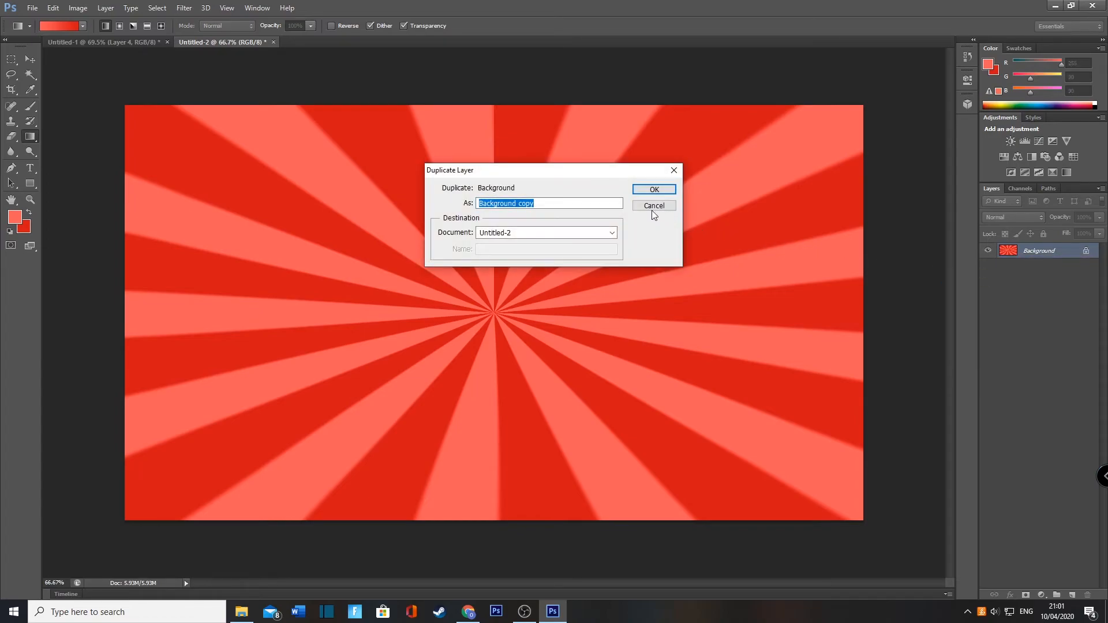
pyautogui.click(544, 232)
pyautogui.click(545, 252)
pyautogui.click(654, 191)
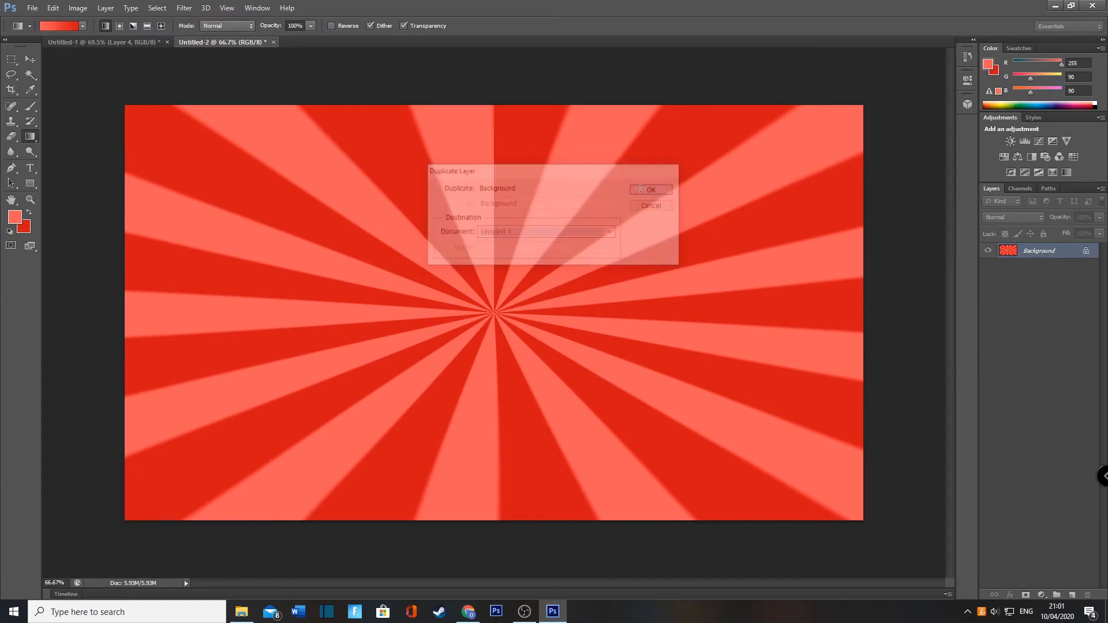
# Step: Select each light red ray of the sunburst with the Magic Wand and delete it, keeping only the dark red rays
pyautogui.click(30, 75)
pyautogui.click(254, 119)
pyautogui.press('Delete')
pyautogui.click(470, 141)
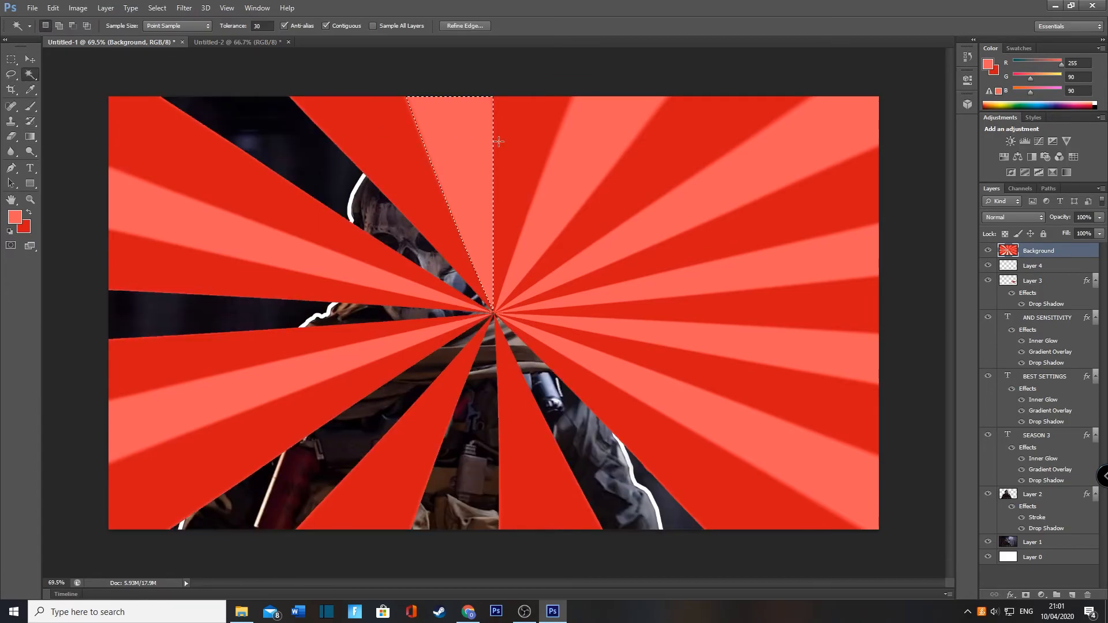
pyautogui.press('Delete')
pyautogui.click(606, 147)
pyautogui.press('Delete')
pyautogui.click(756, 164)
pyautogui.press('Delete')
pyautogui.click(831, 248)
pyautogui.press('Delete')
pyautogui.click(808, 352)
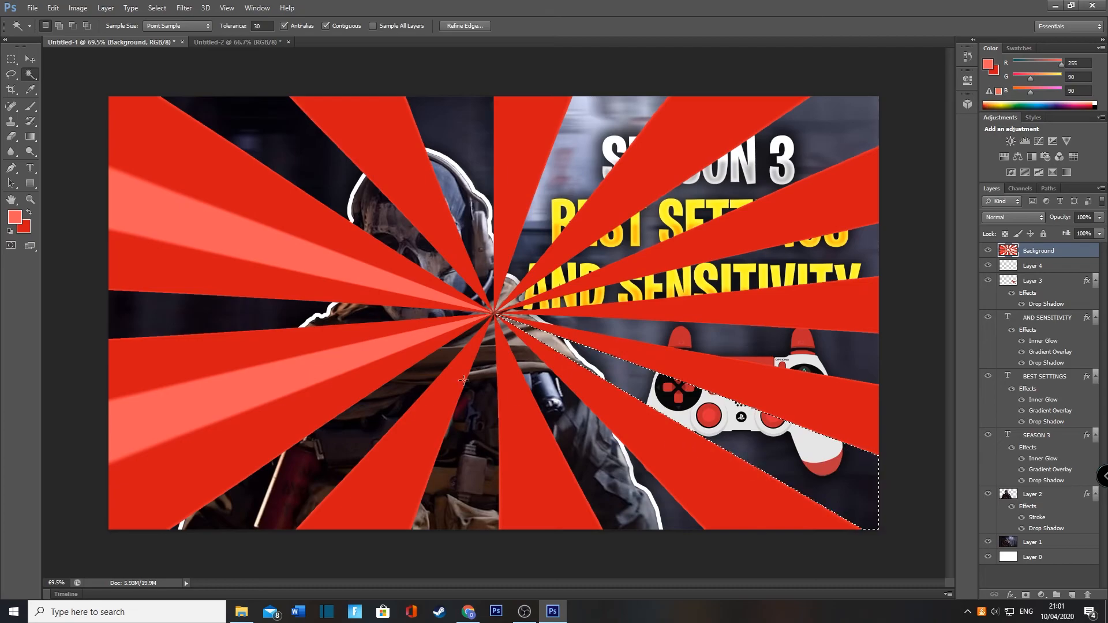
pyautogui.click(259, 384)
pyautogui.press('Delete')
pyautogui.click(254, 242)
pyautogui.press('Delete')
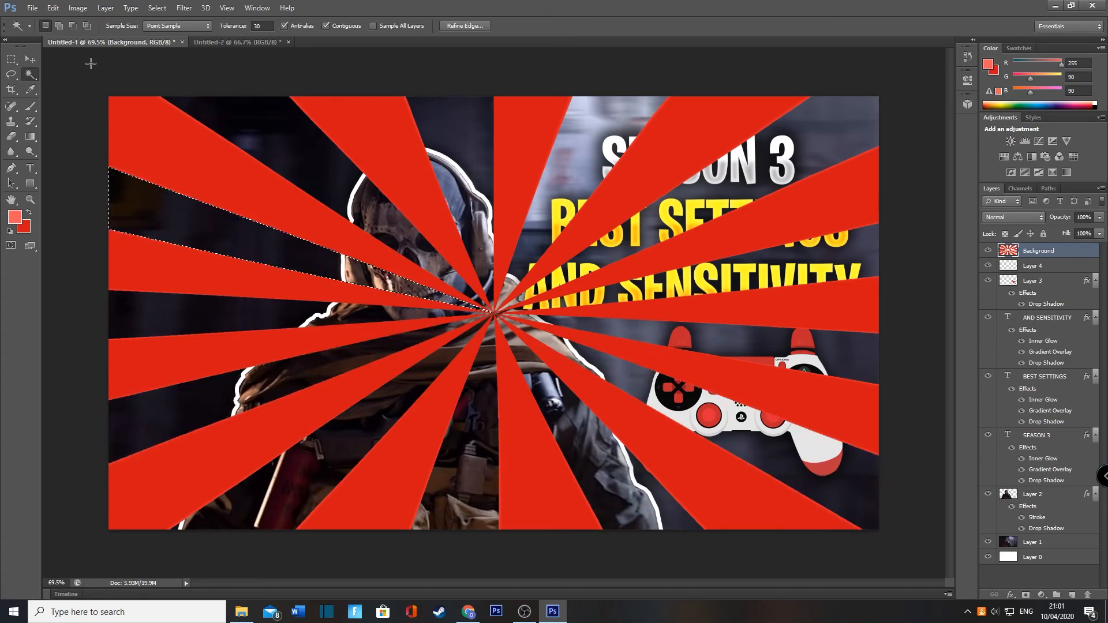
# Step: Deselect and scale the sunburst layer to about 129%, moving it so the rays centre on the soldier's face and cover the canvas
pyautogui.hotkey('ctrl', 'd')
pyautogui.click(11, 58)
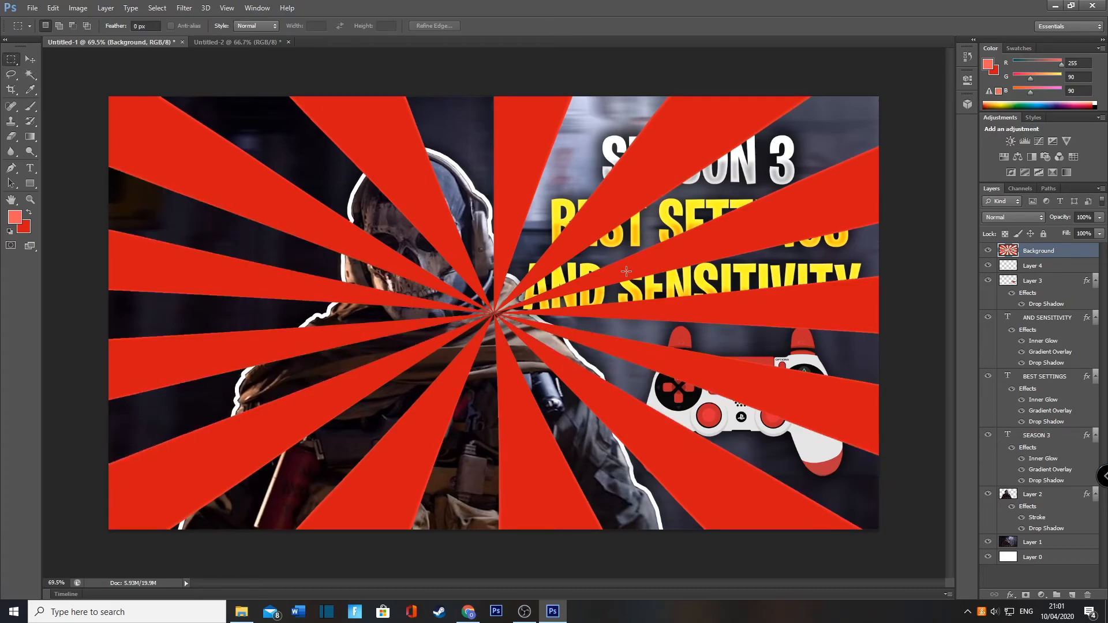
pyautogui.hotkey('ctrl', 't')
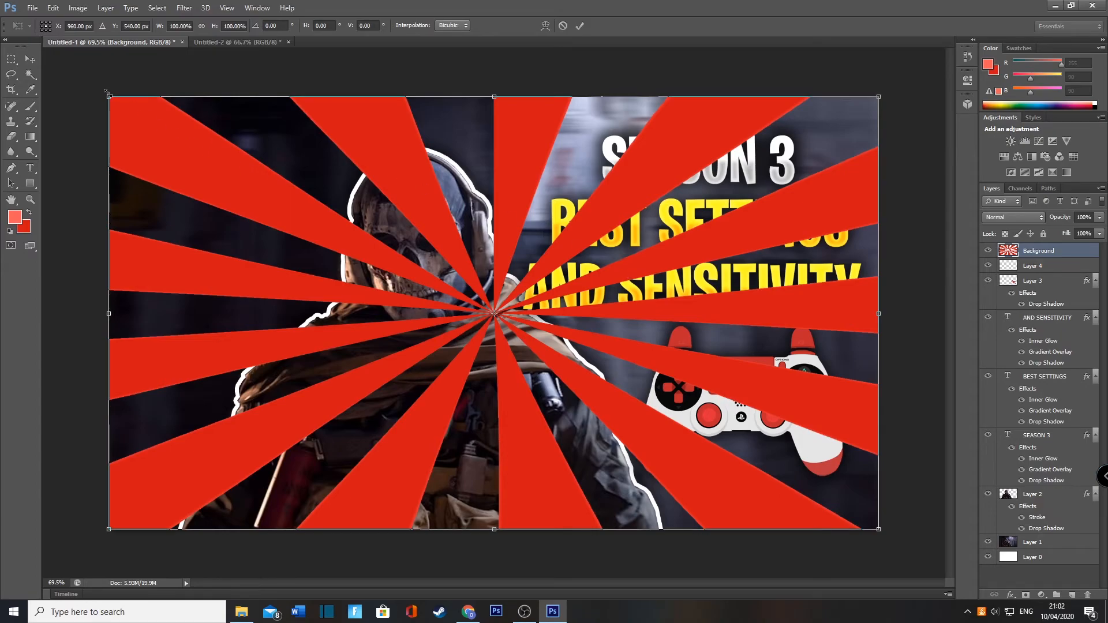
pyautogui.moveTo(73, 78); pyautogui.dragTo(48, 60)
pyautogui.moveTo(640, 393); pyautogui.dragTo(618, 363)
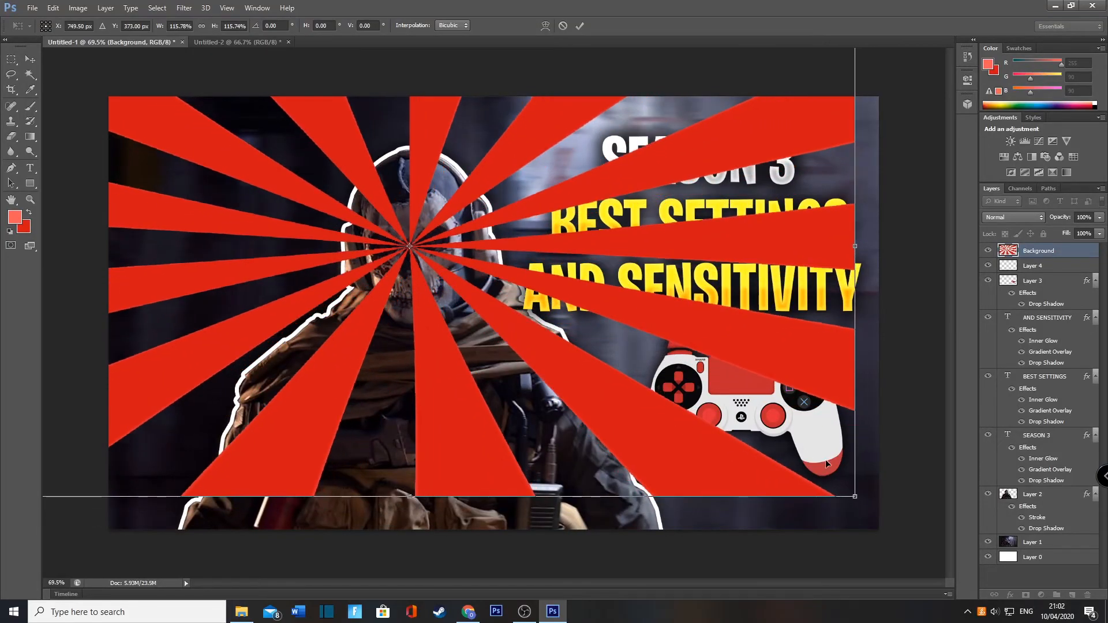
pyautogui.moveTo(857, 499); pyautogui.dragTo(802, 504)
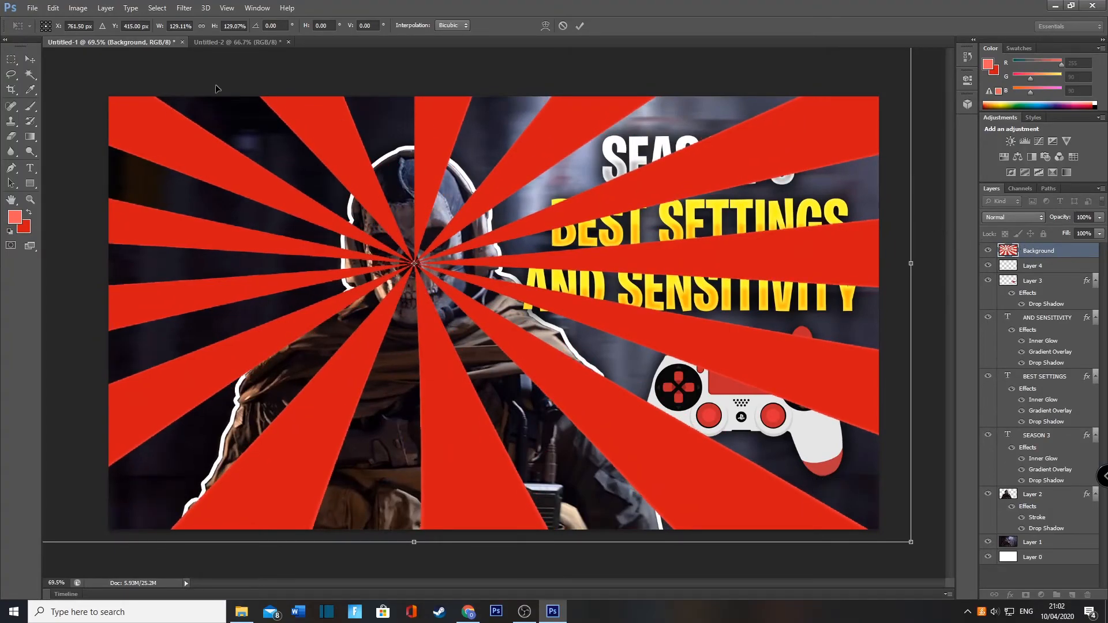
pyautogui.click(580, 26)
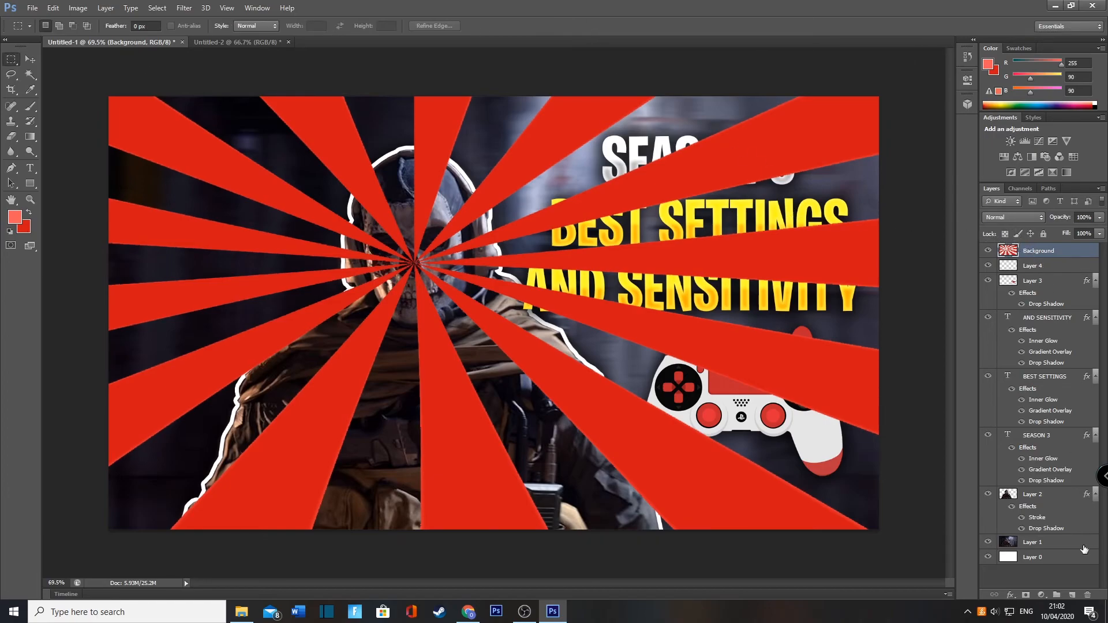
pyautogui.click(1072, 595)
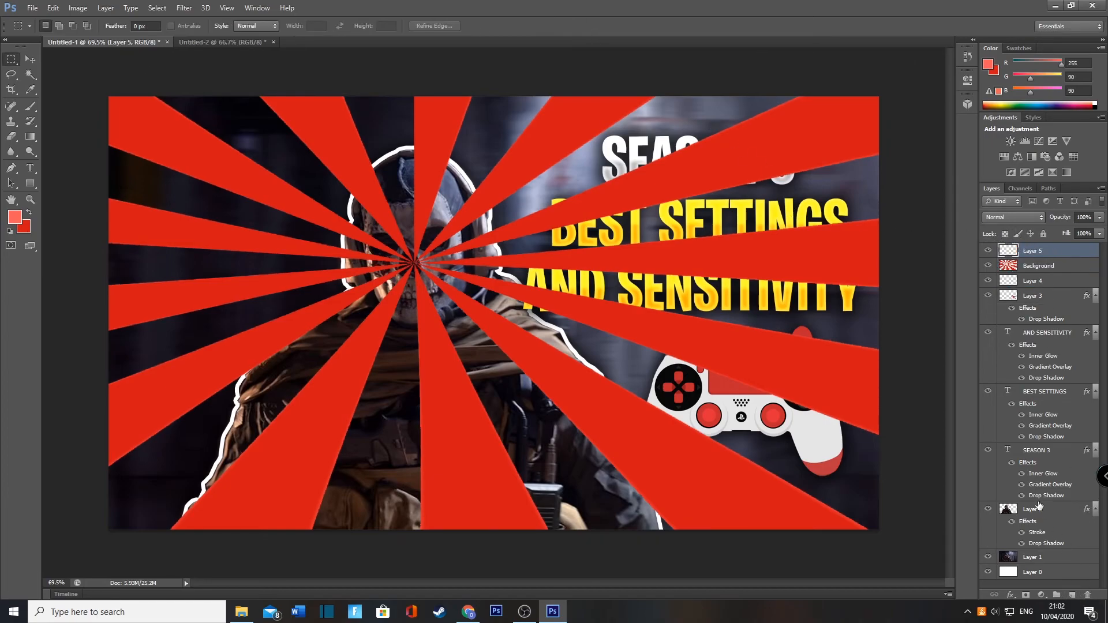
pyautogui.rightClick(1047, 254)
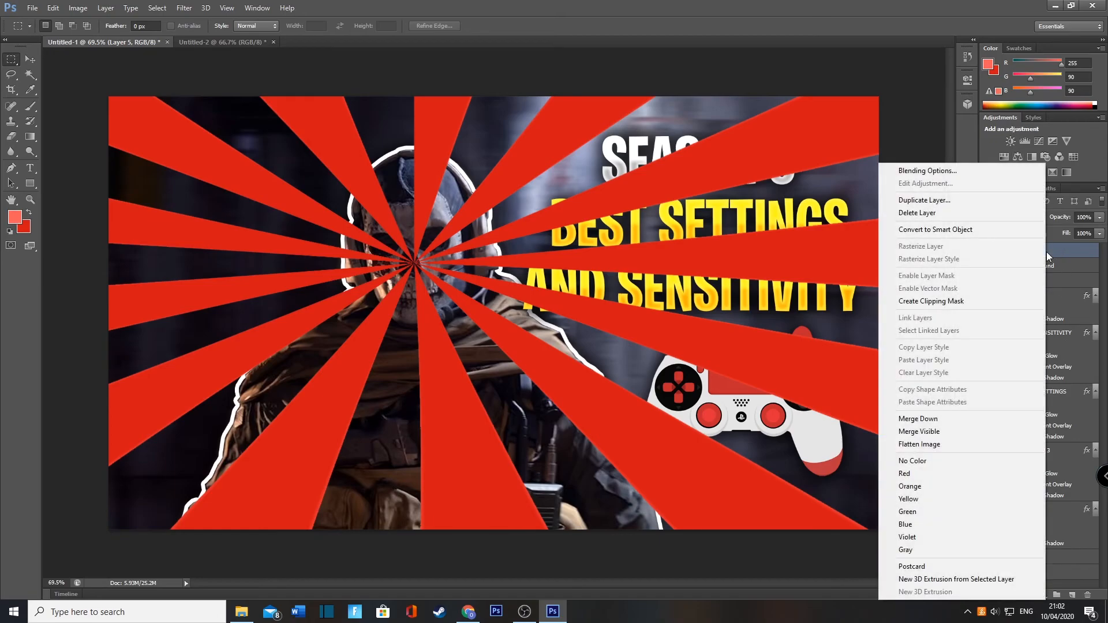
pyautogui.click(981, 213)
pyautogui.click(505, 230)
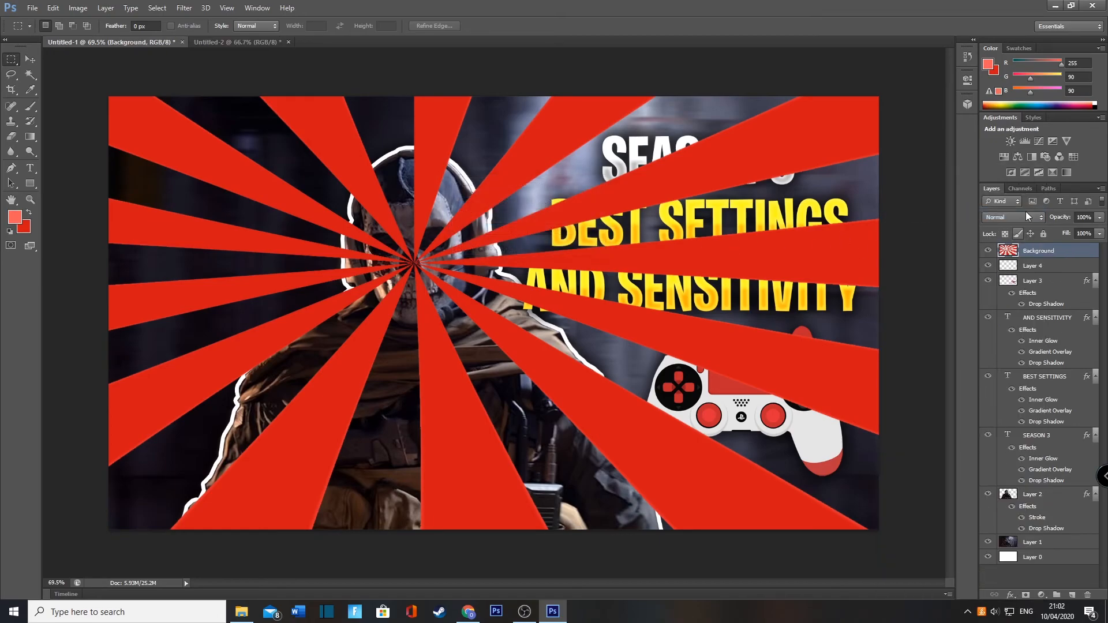
# Step: Recolour the sunburst blue with a clipped Hue/Saturation adjustment at hue -137, and merge it down into the sunburst layer
pyautogui.click(1004, 158)
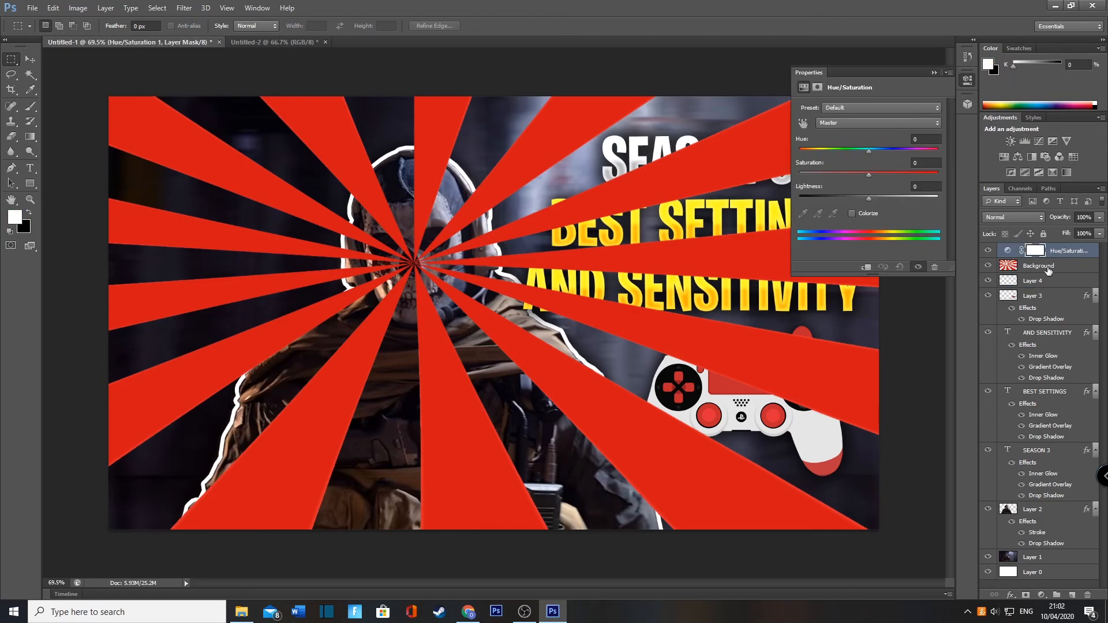
pyautogui.rightClick(1092, 255)
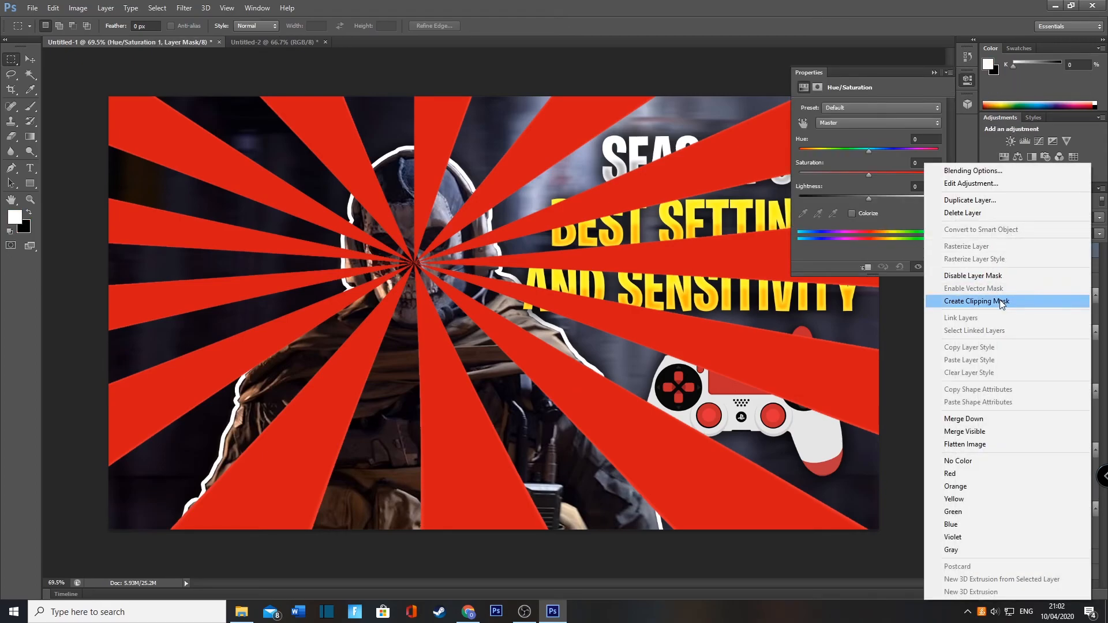
pyautogui.click(970, 287)
pyautogui.moveTo(871, 152); pyautogui.dragTo(815, 157)
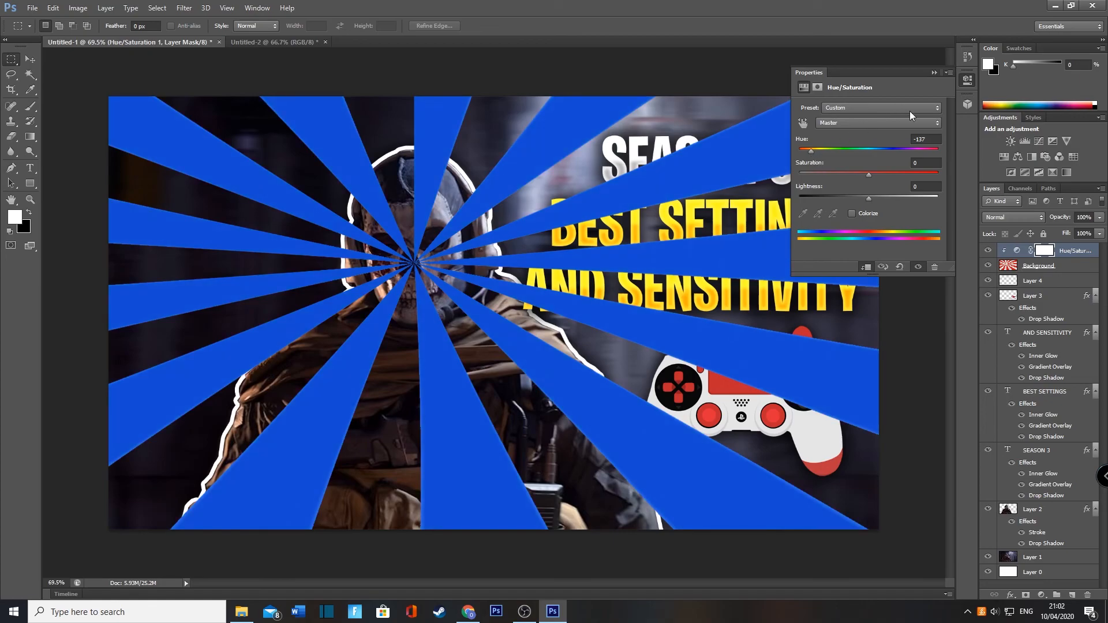
pyautogui.click(933, 72)
pyautogui.rightClick(1089, 254)
pyautogui.click(993, 419)
# Step: Set the sunburst layer's blend mode to Overlay and move it below the soldier cutout, directly above the blurred background
pyautogui.rightClick(1076, 254)
pyautogui.click(1003, 173)
pyautogui.click(739, 325)
pyautogui.click(698, 174)
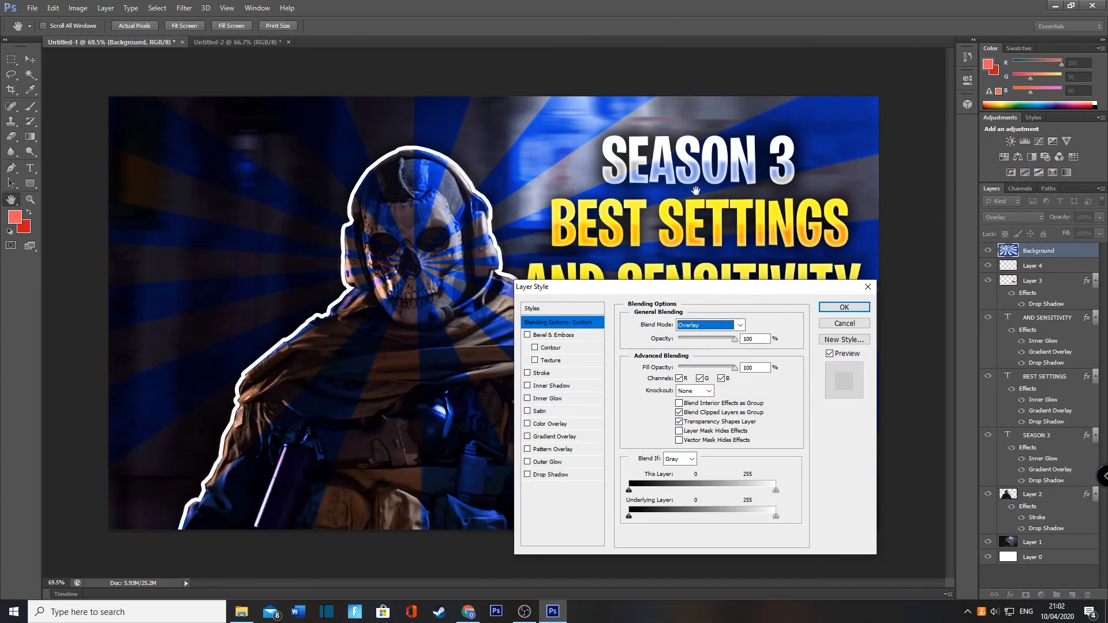
pyautogui.click(844, 307)
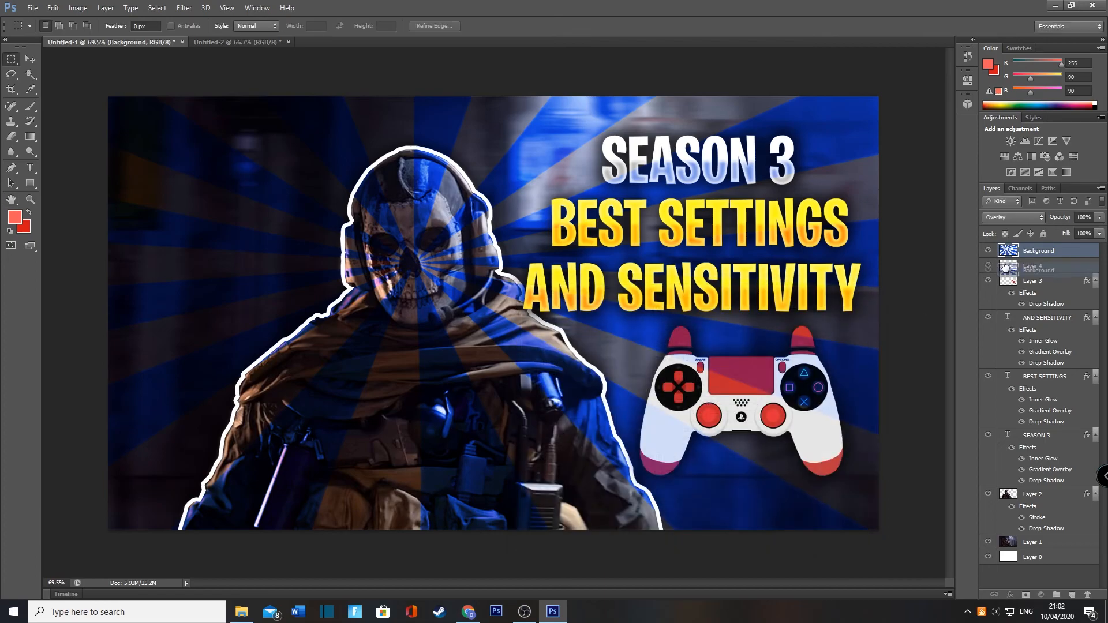
pyautogui.moveTo(1039, 251); pyautogui.dragTo(1019, 515)
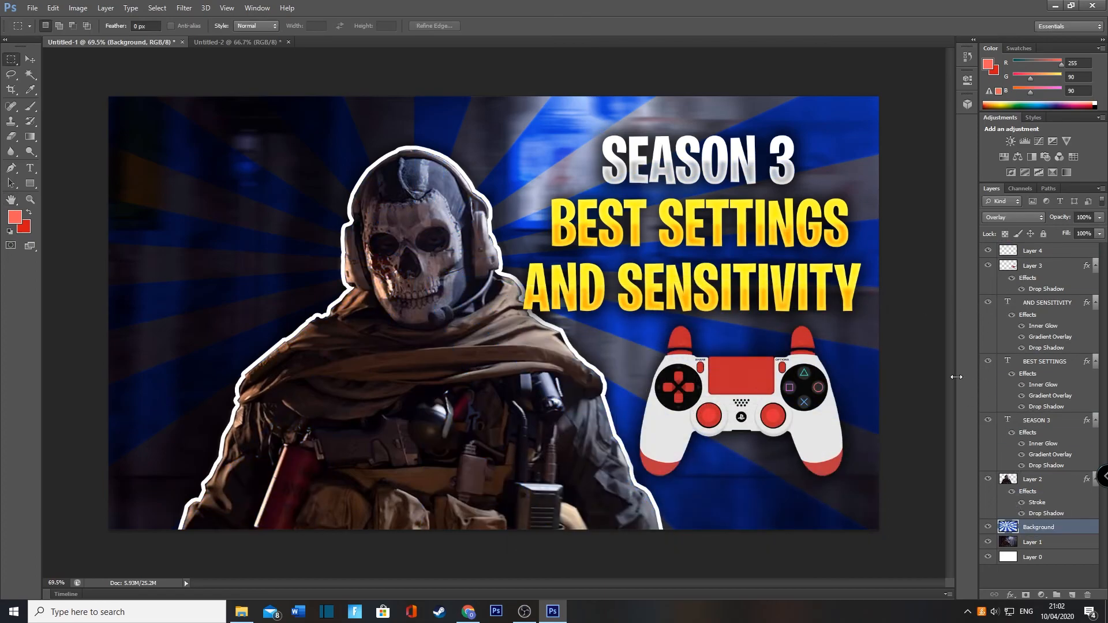